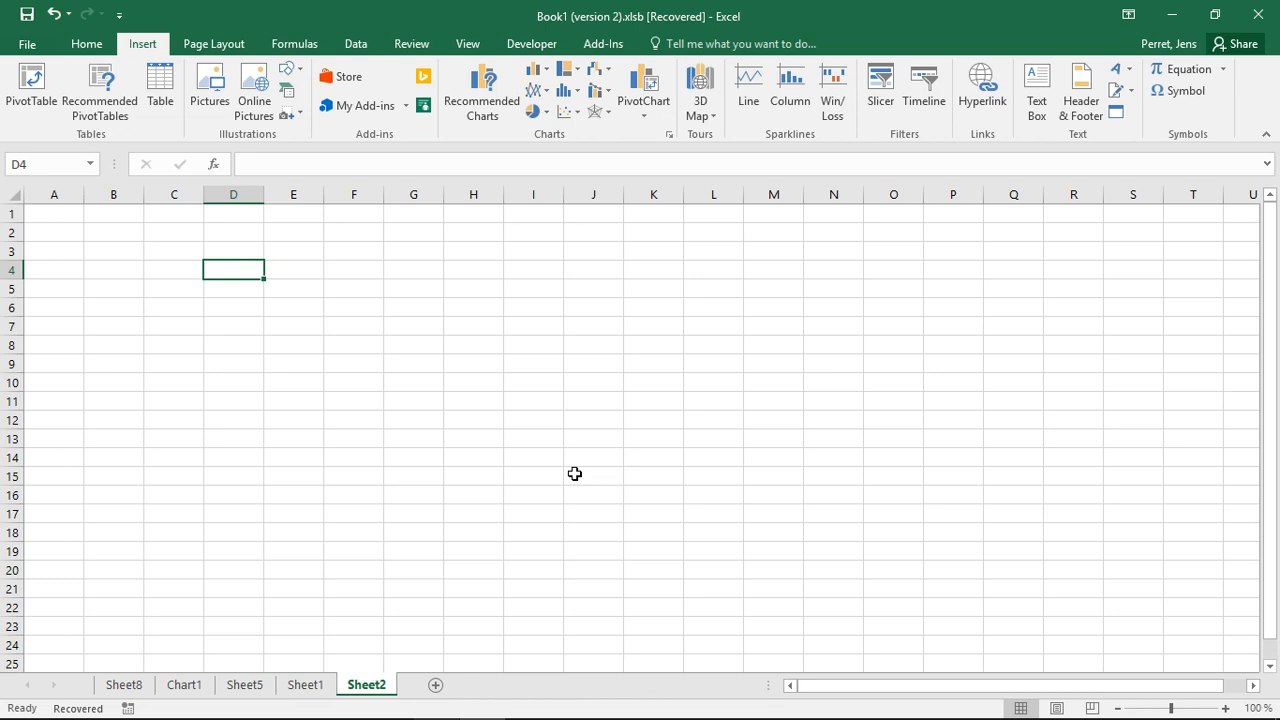
Enter the equation text x^2-1=0 in cell B3
key("Left")
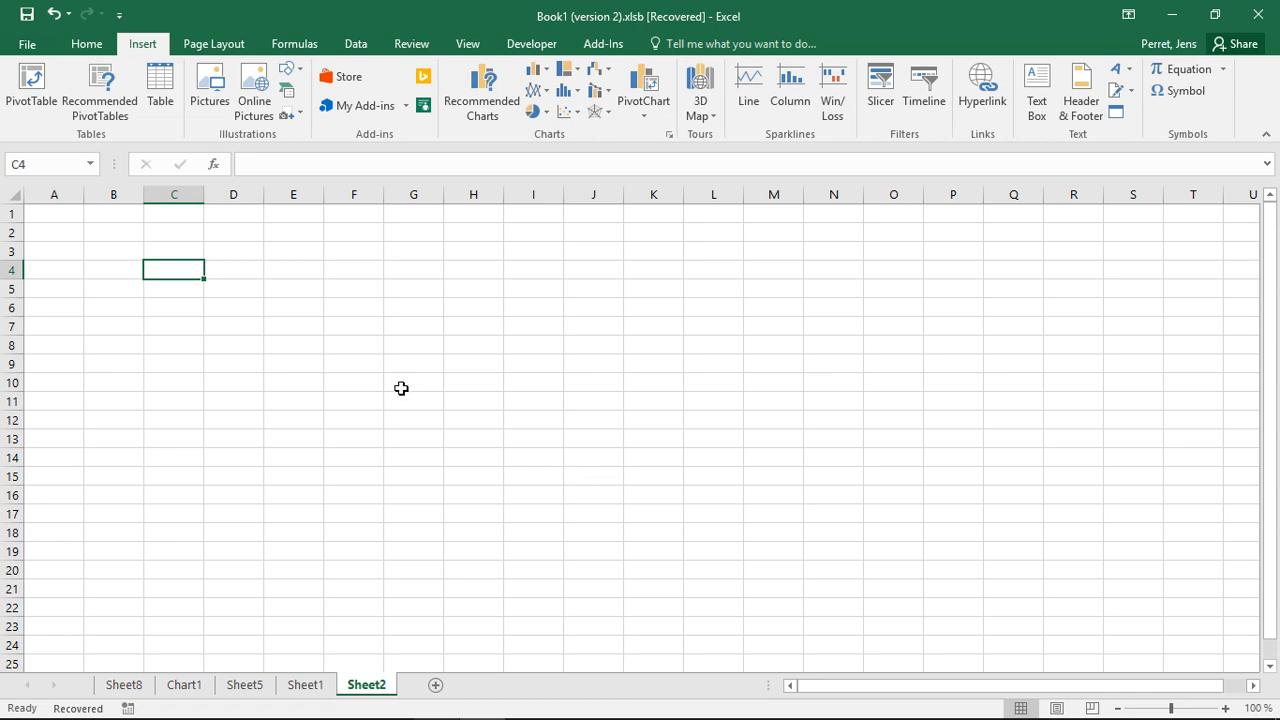
left_click(141, 249)
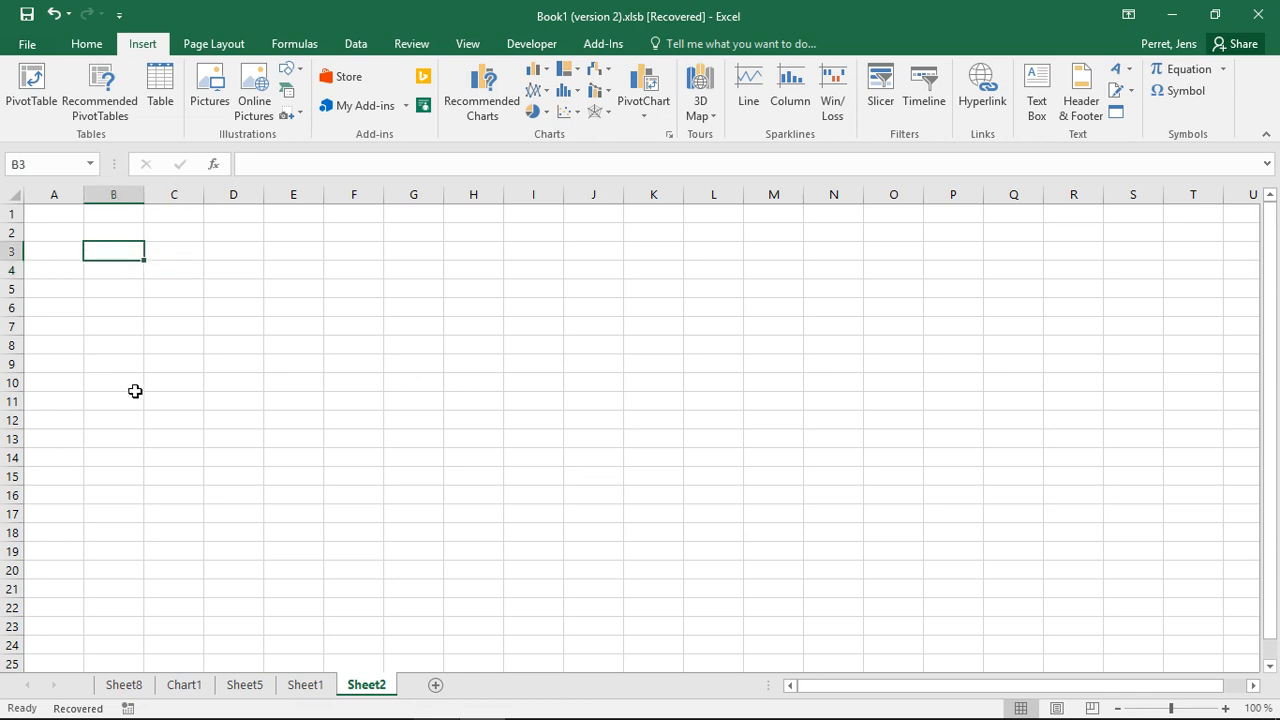
type("x-")
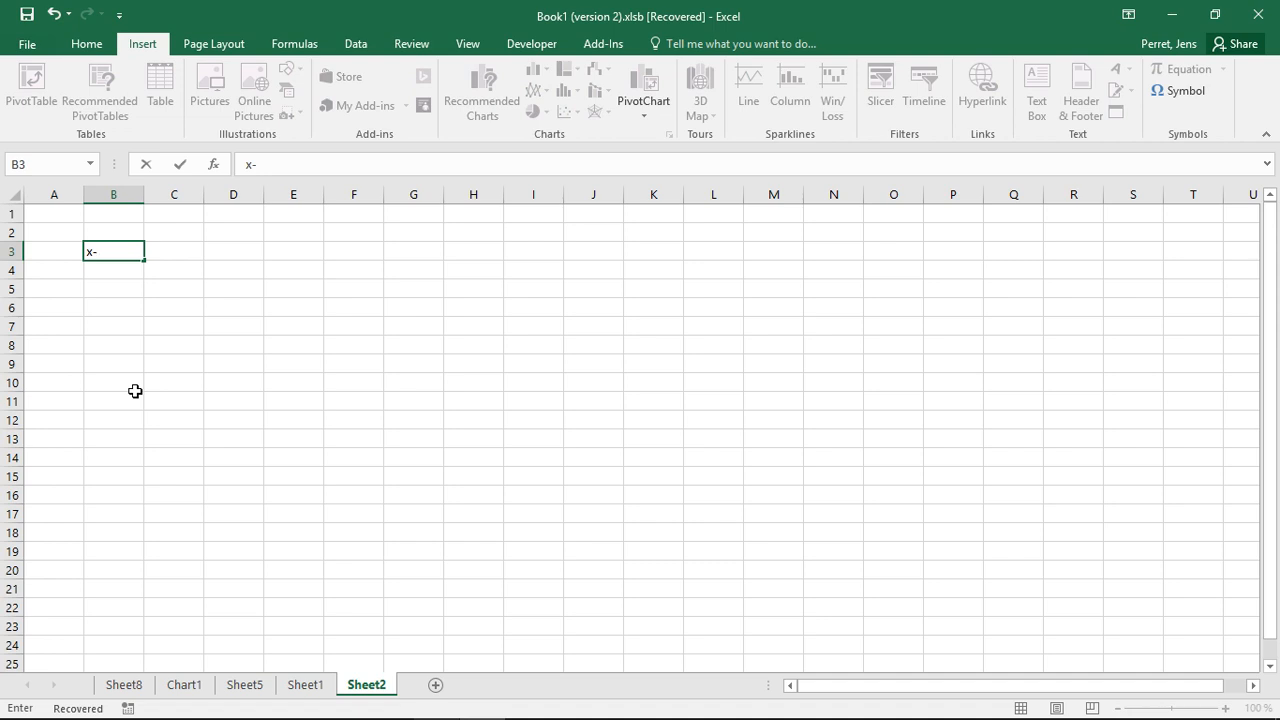
type("^2-1=0")
key("Return")
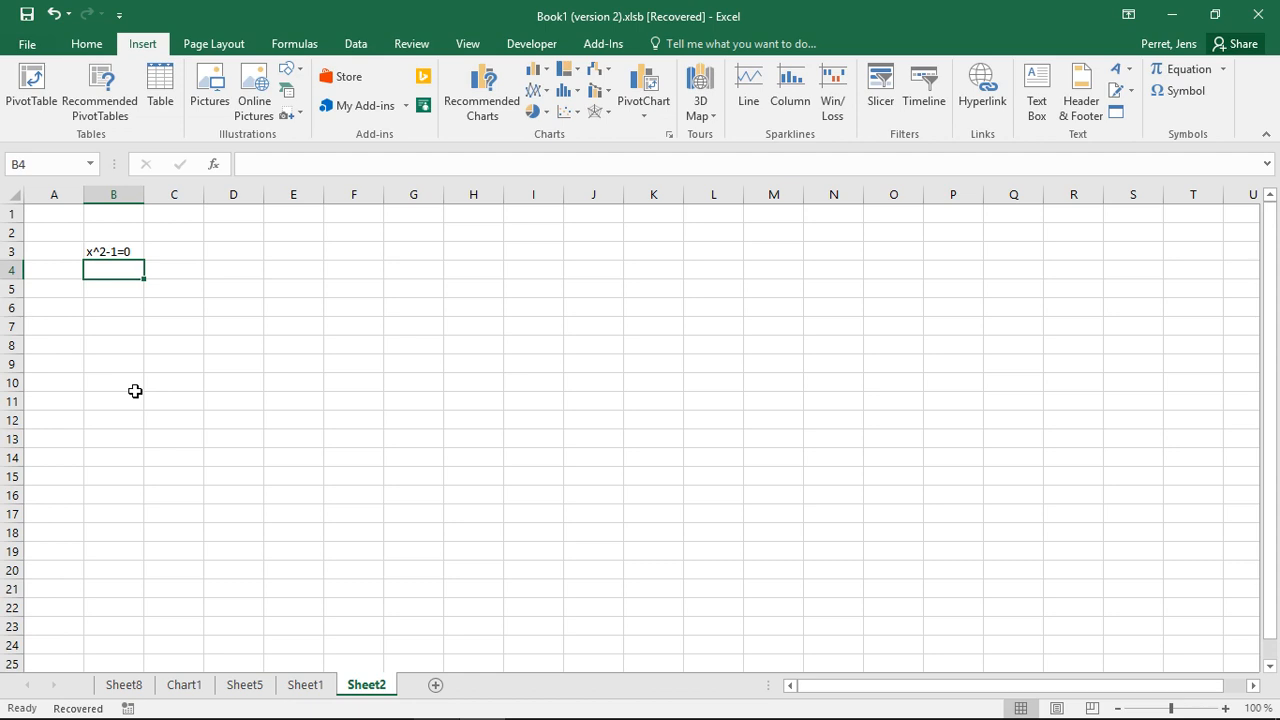
Label cell D5 as Right side and enter 0 below it in D6
left_click(130, 290)
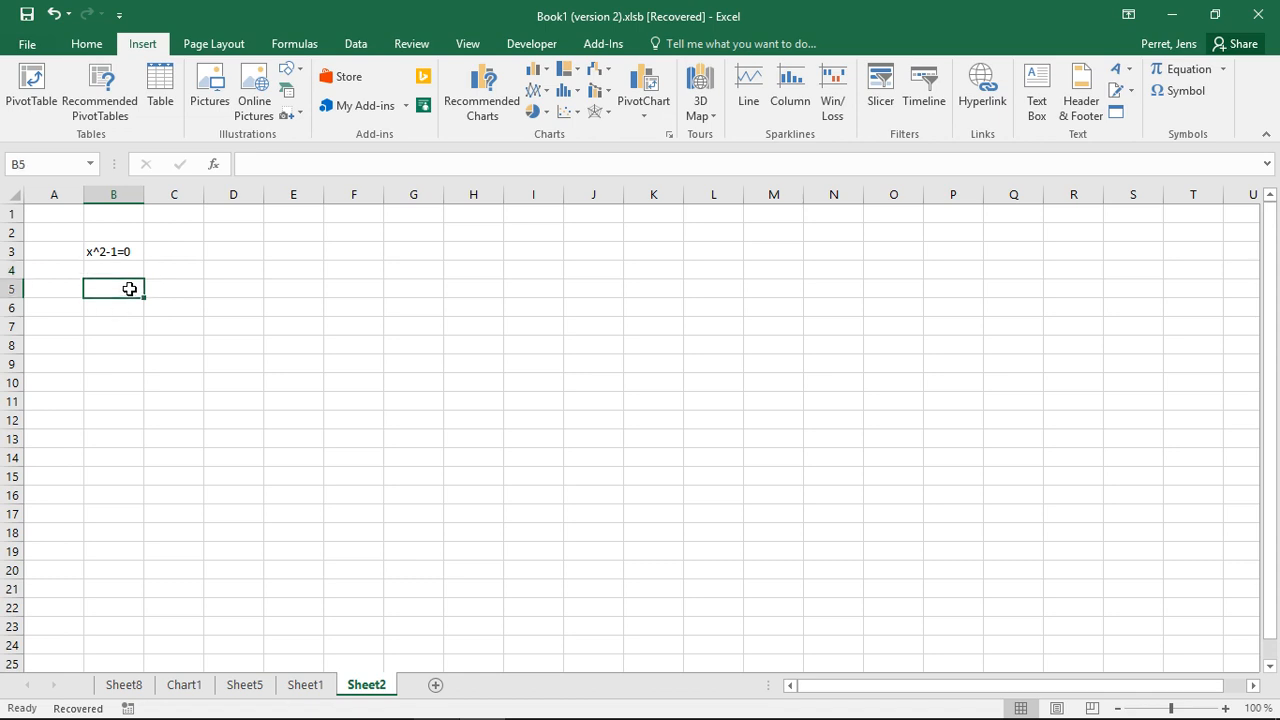
left_click(225, 289)
type("Right side")
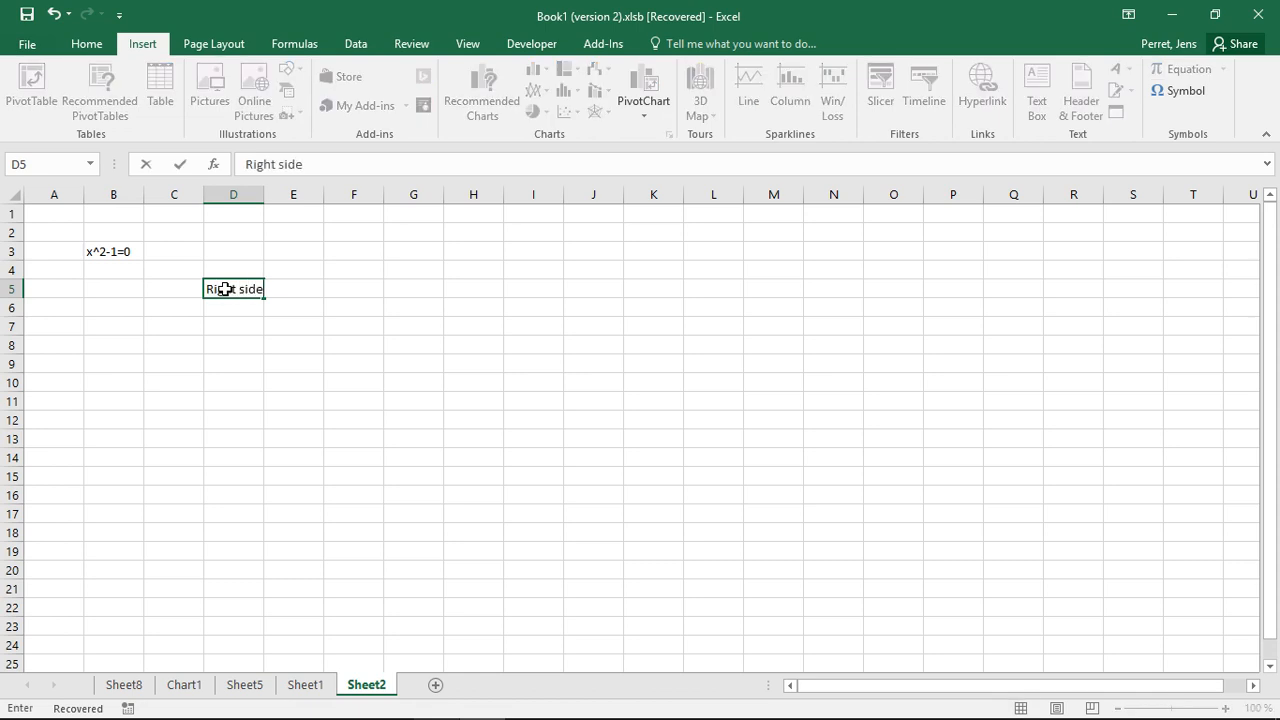
key("Return")
type("0")
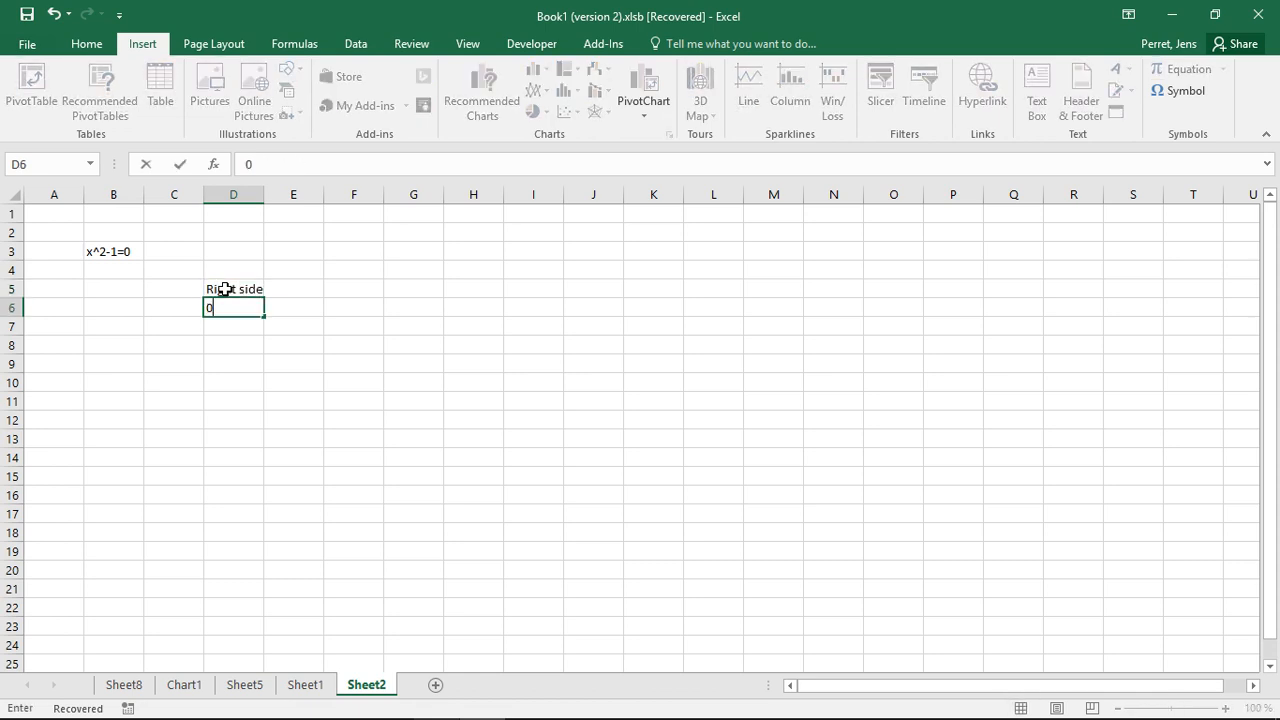
key("Left")
key("Left")
Label cell B5 as x and enter a starting x value of 0 in B6
key("Up")
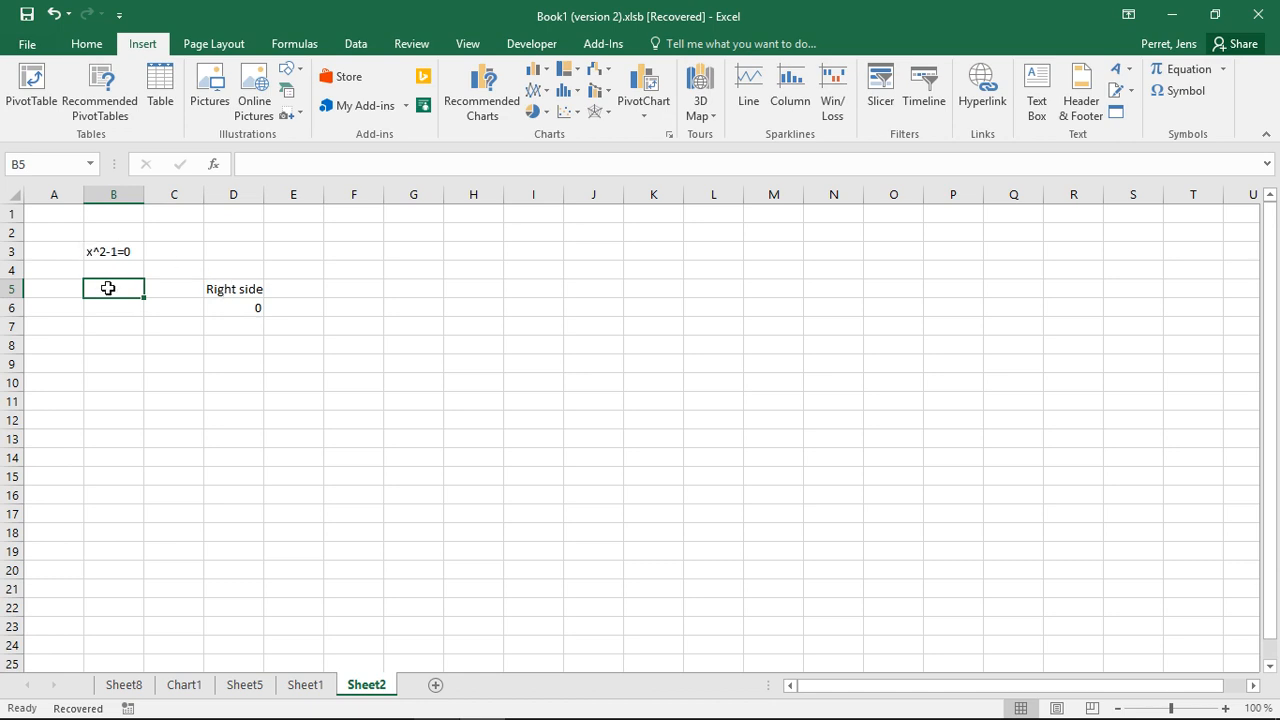
type("x")
key("Return")
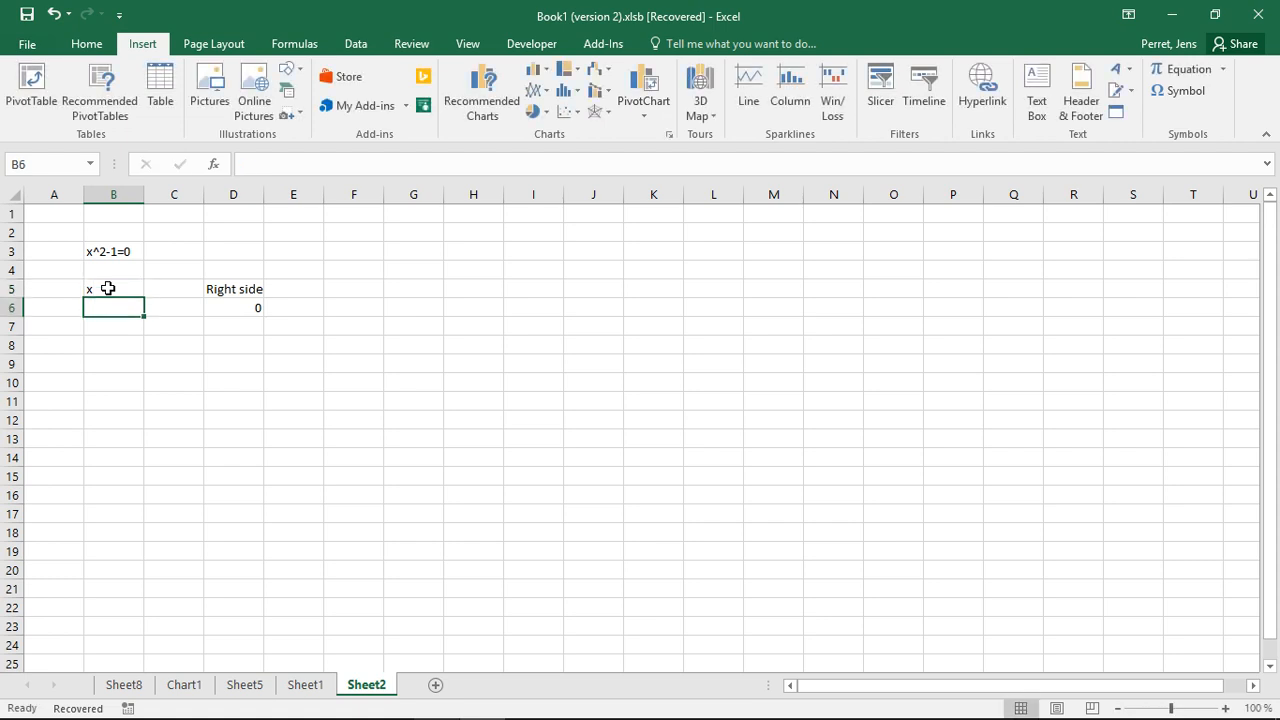
type("0")
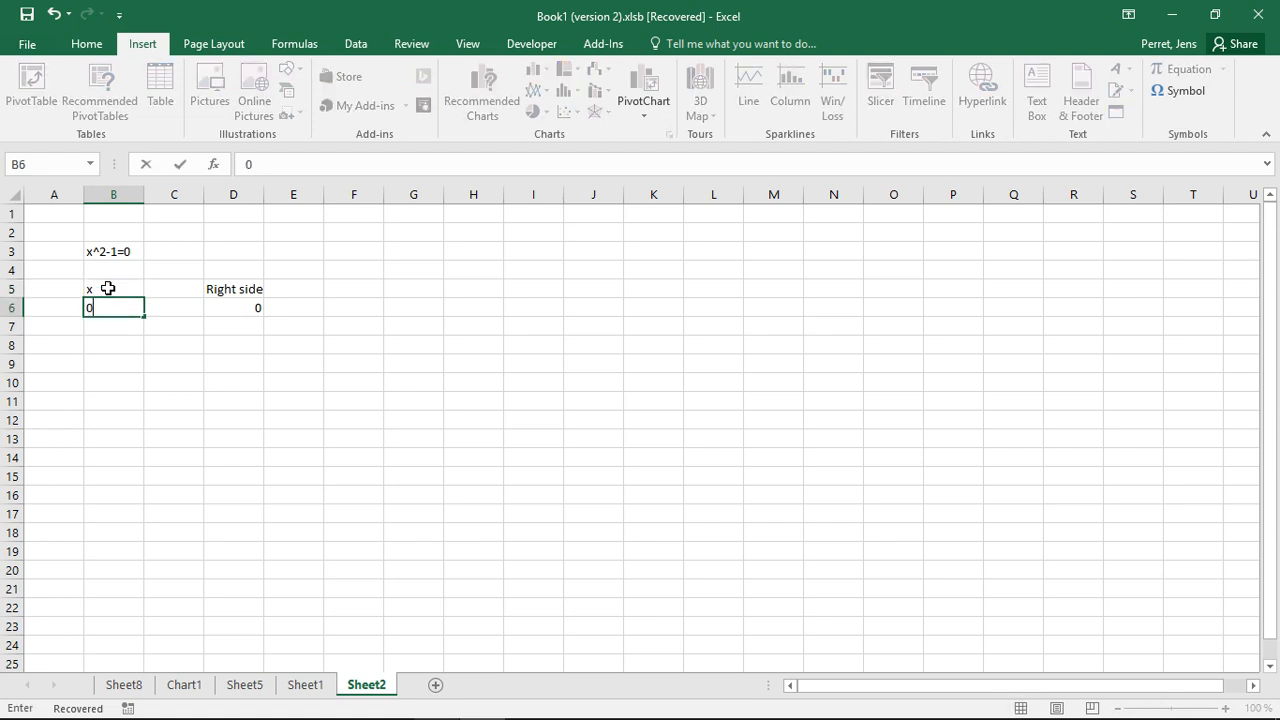
key("Up")
key("Down")
key("Up")
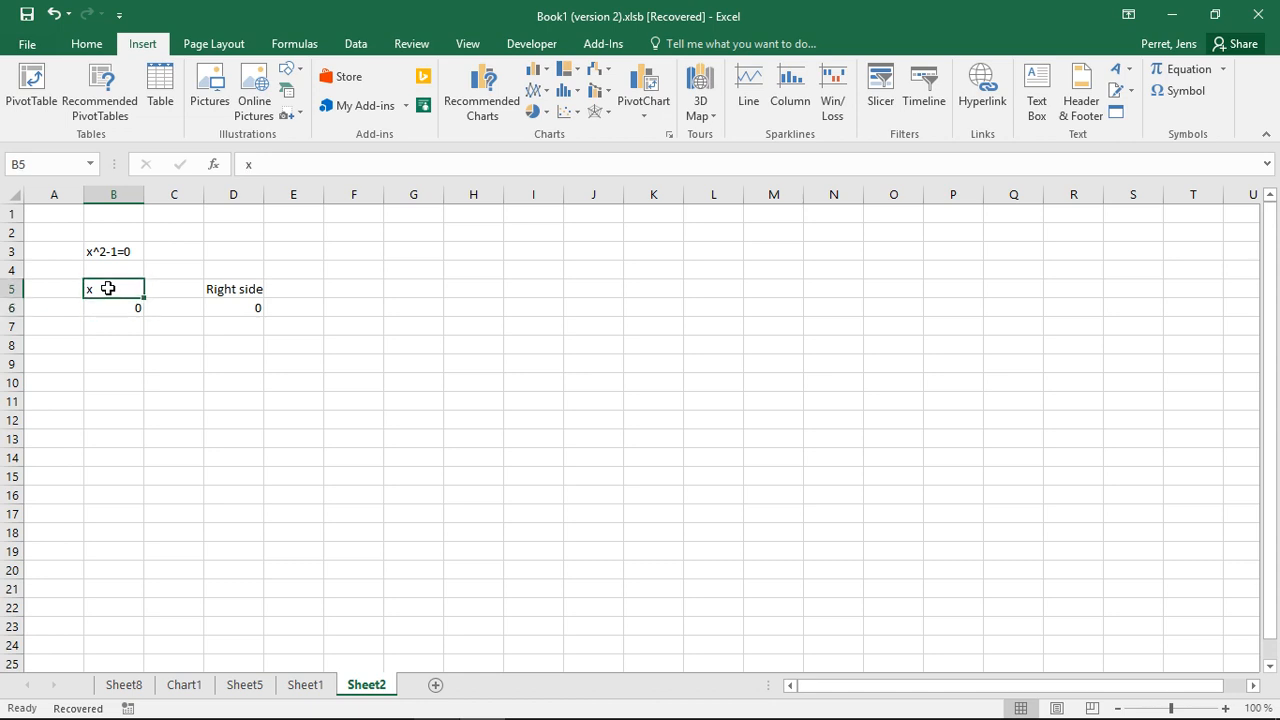
key("Down")
key("Up")
key("Down")
key("Up")
Label cell C5 as Left side
key("Right")
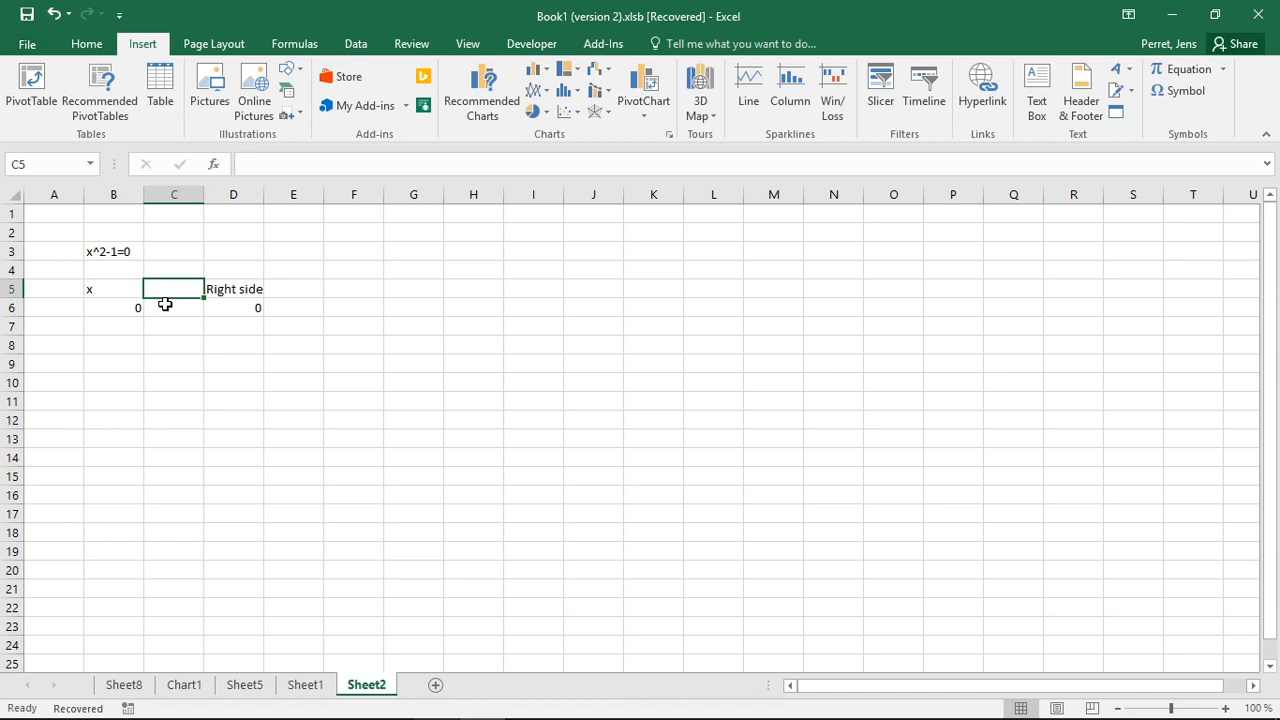
type("Left s")
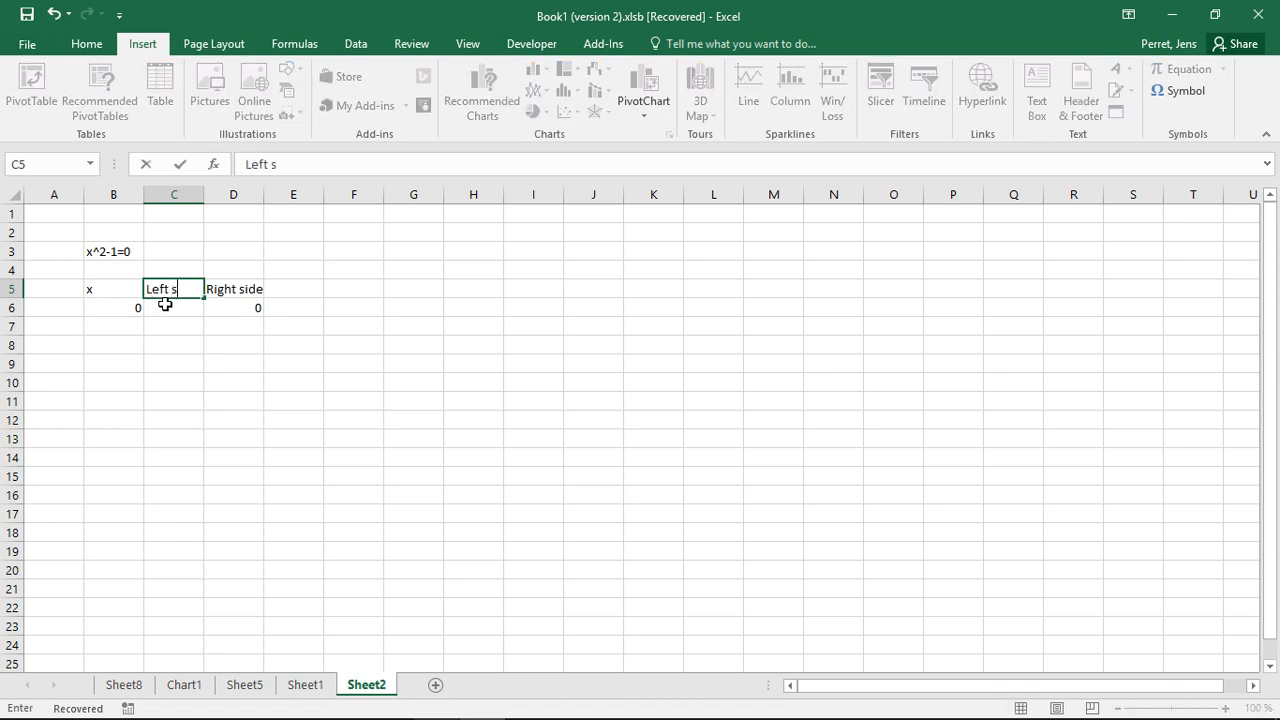
type("ide")
key("Return")
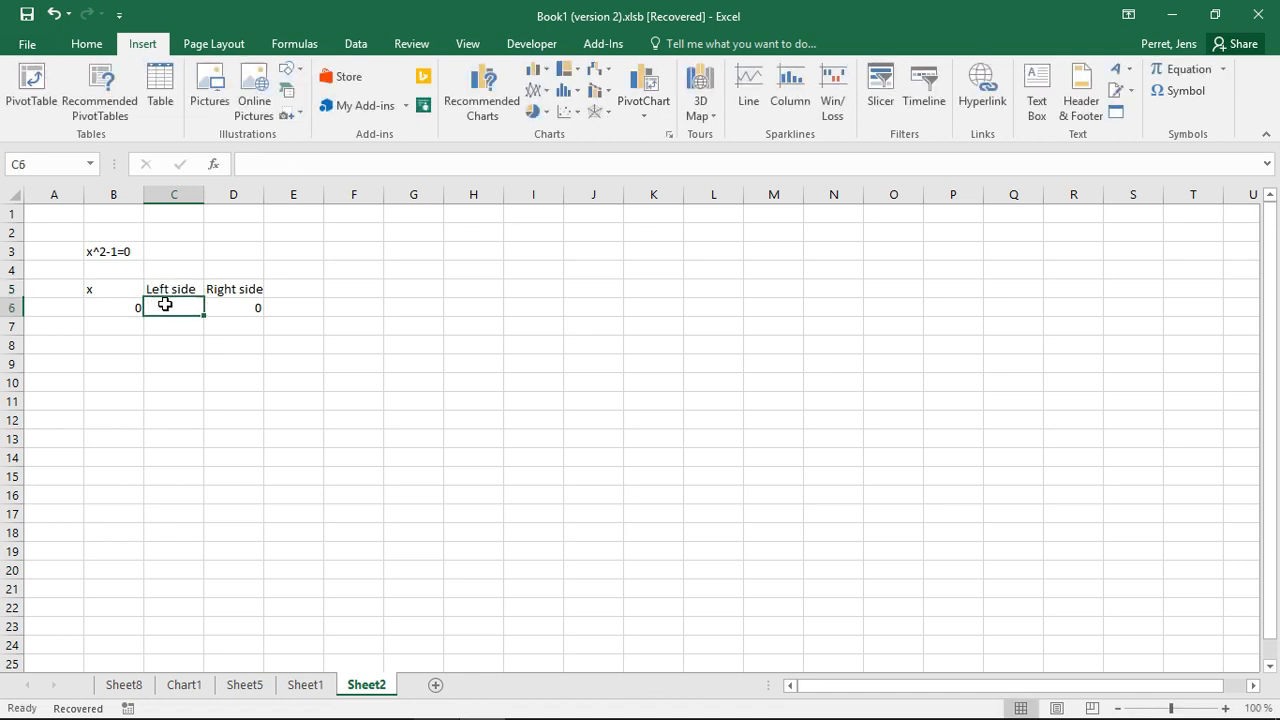
Enter the left-side formula =B6^2-1 in C6, referencing the x value in B6
key("Left")
key("Up")
key("Up")
key("Up")
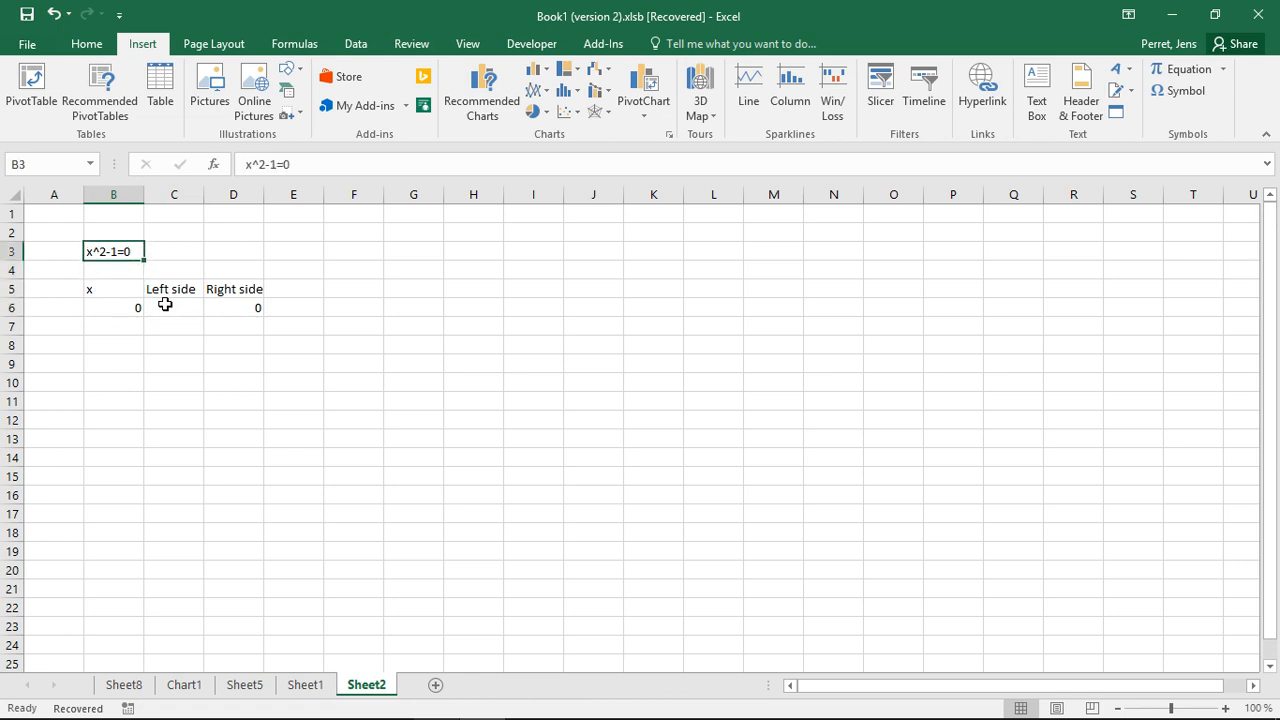
key("Down")
key("Down")
key("Down")
key("Right")
type("=")
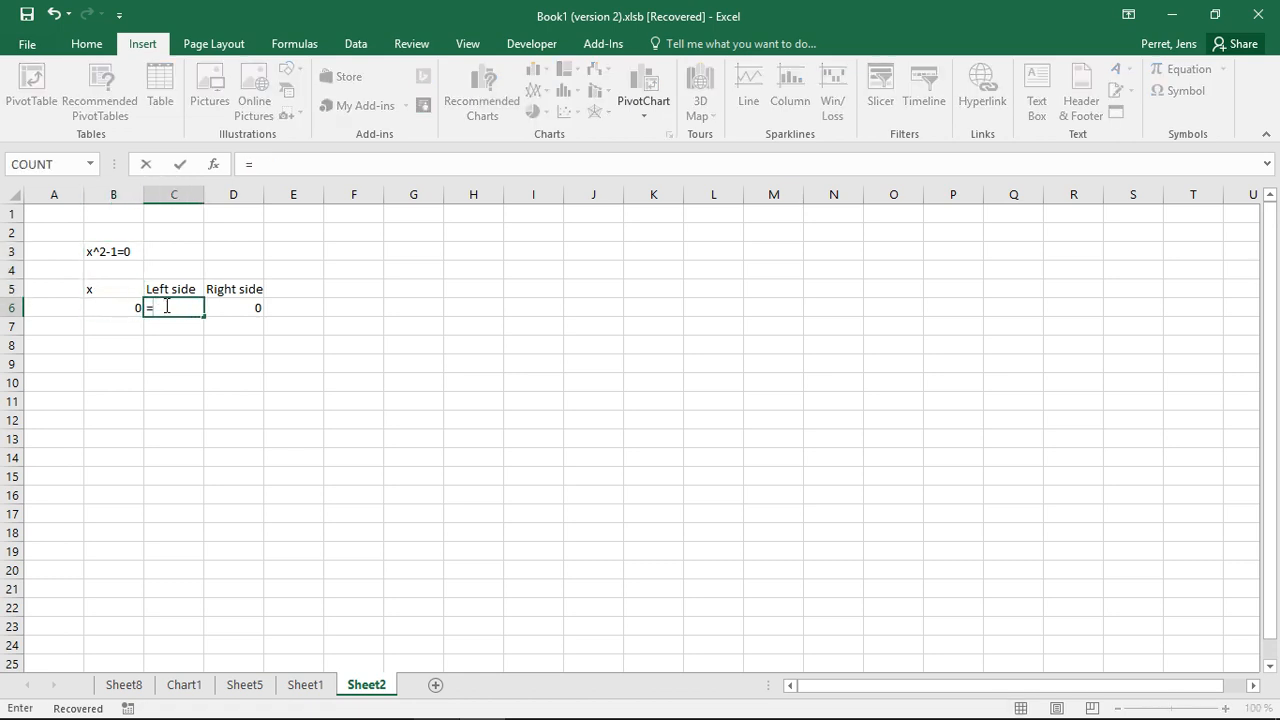
left_click(111, 303)
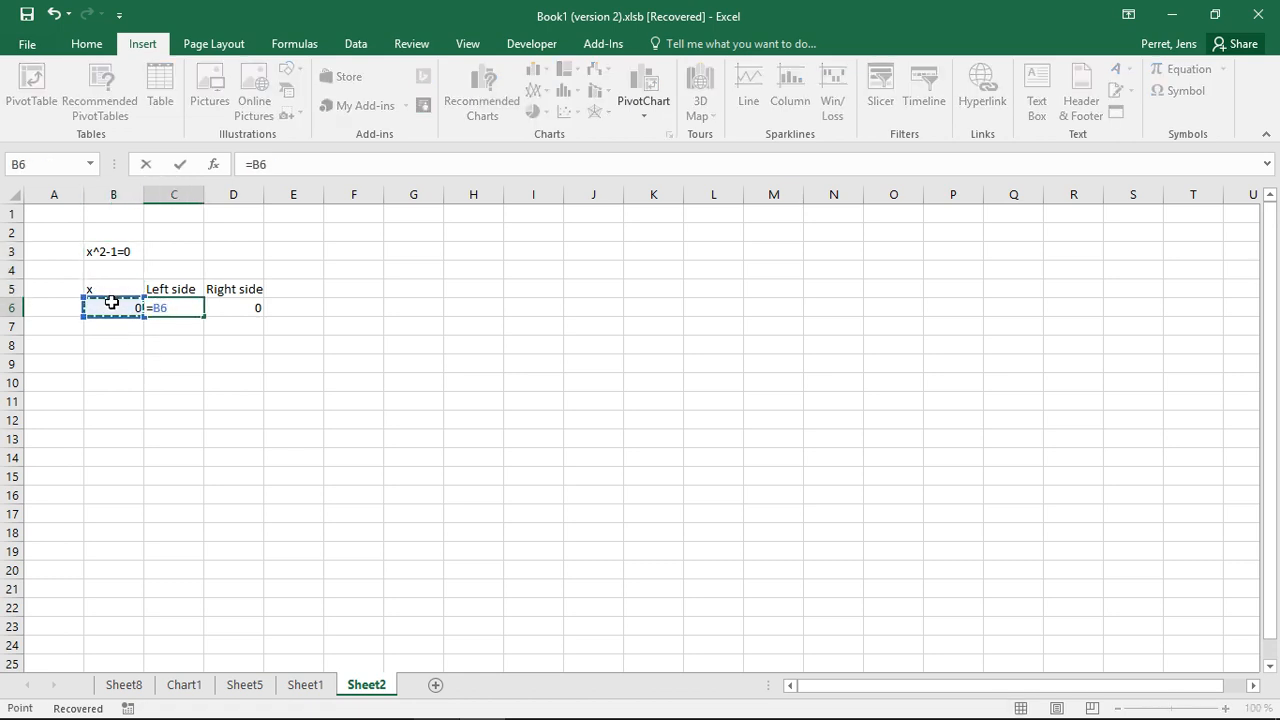
type("^2-1")
key("Return")
Test the formula by entering x values 2, 3, 4, 3, 2 and 1 in B6 in turn
key("Up")
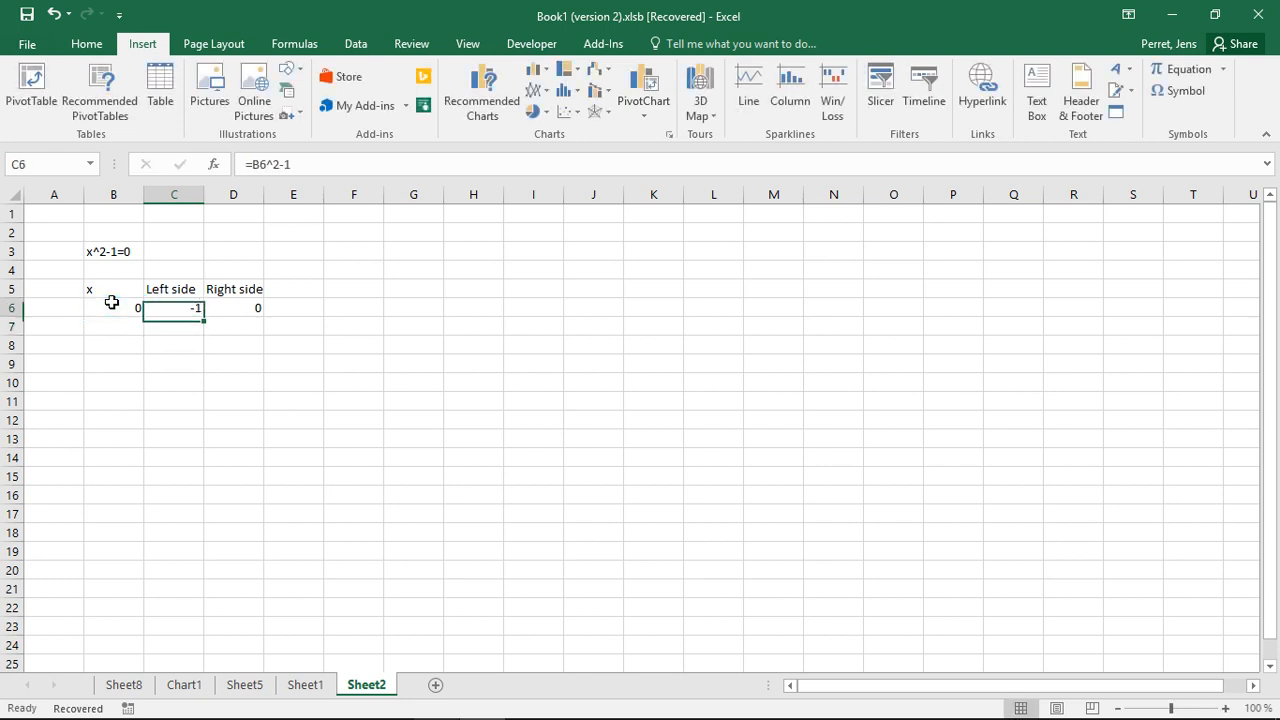
key("Left")
type("2")
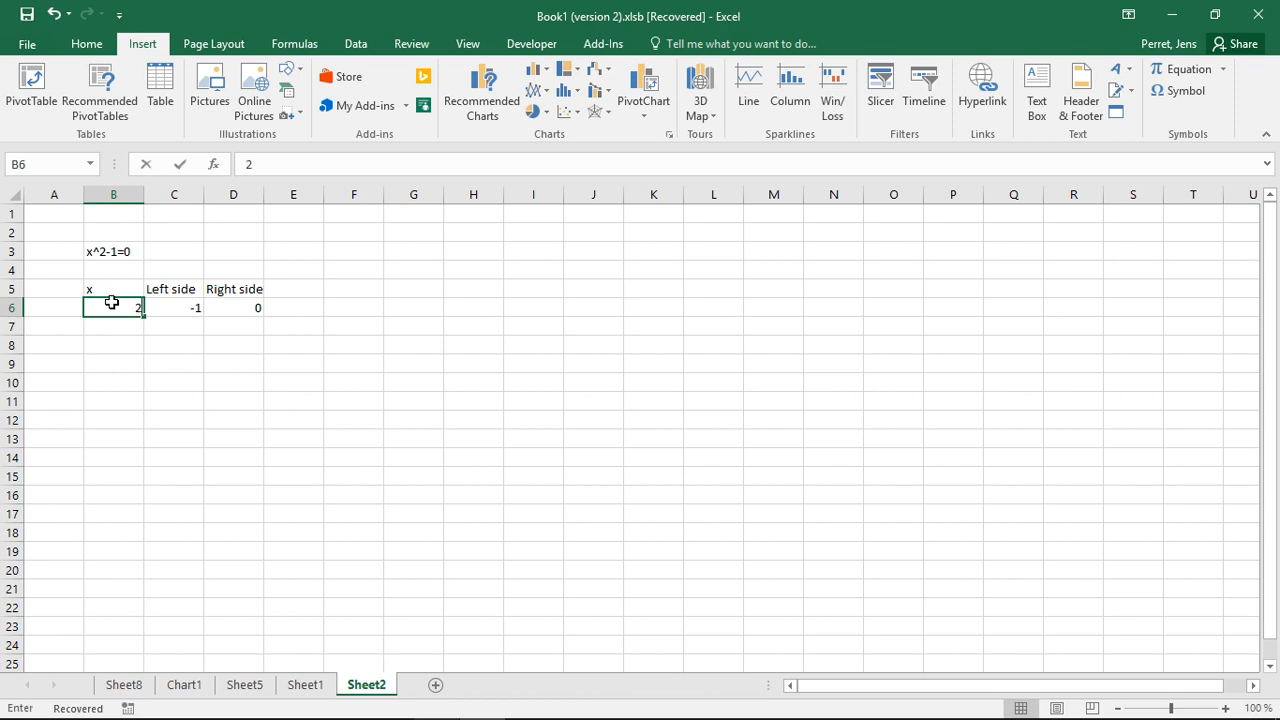
key("Tab")
key("Left")
type("3")
key("Return")
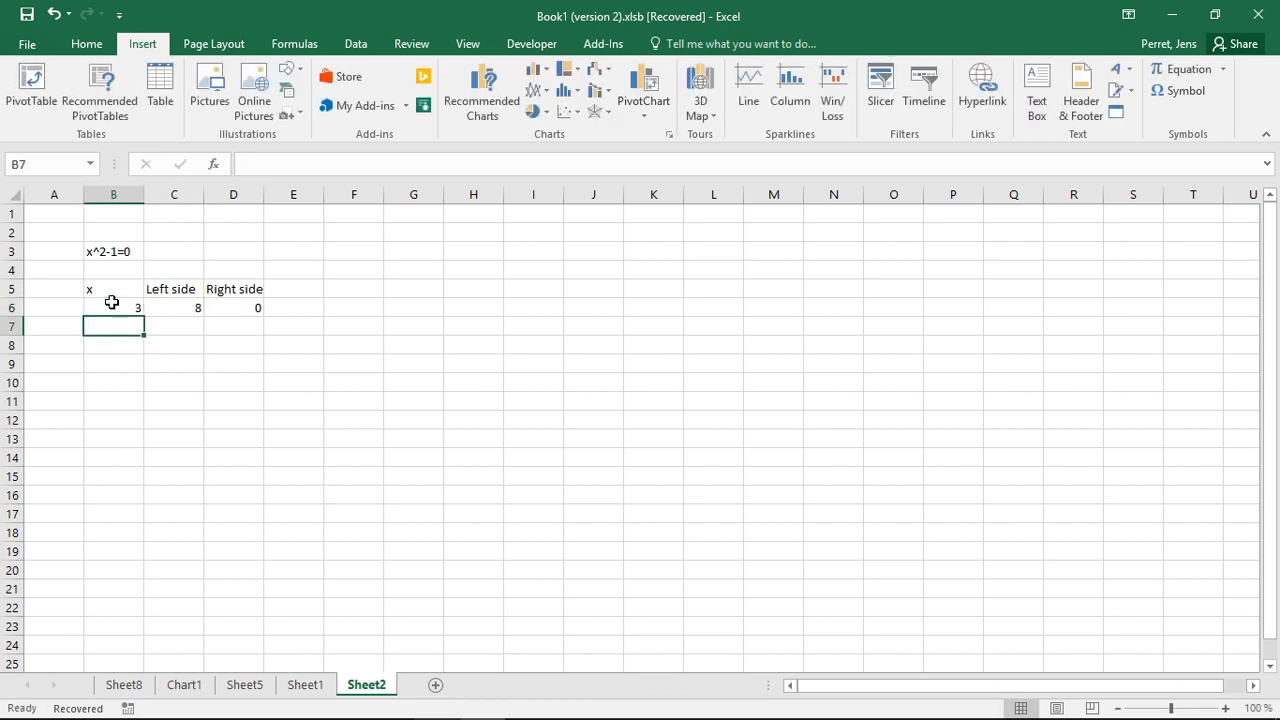
key("Up")
type("4")
key("Return")
key("Up")
type("3")
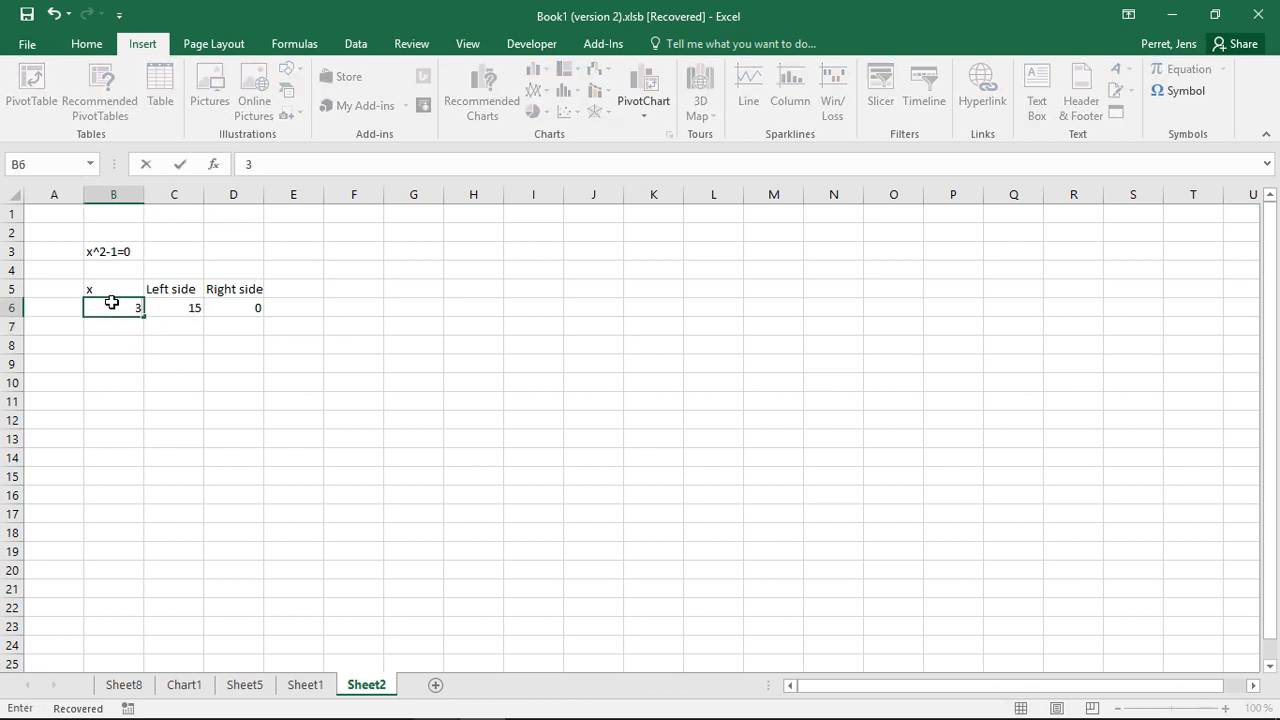
key("Return")
key("Up")
type("2")
key("Return")
key("Up")
type("1")
key("Return")
Try x = -1 in B6, then reset x to 0
key("Up")
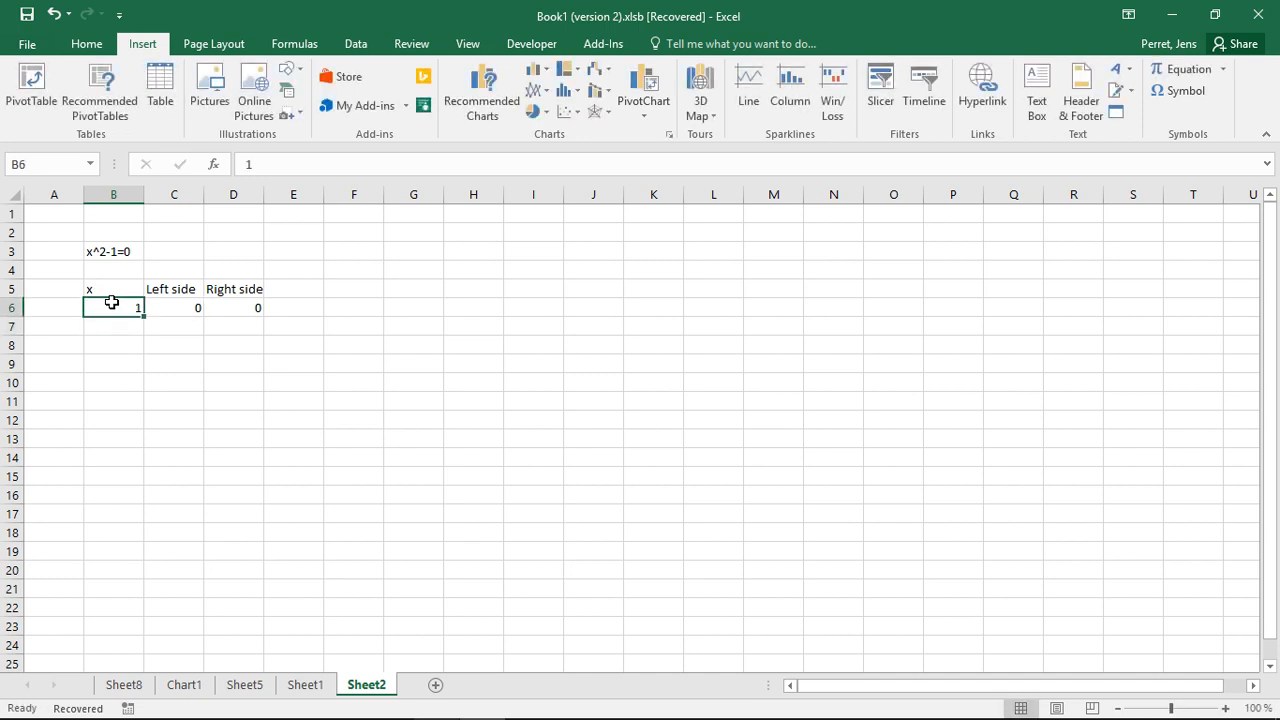
type("-1")
key("Return")
key("Up")
key("Right")
key("Right")
key("Left")
key("Left")
type("0")
key("Return")
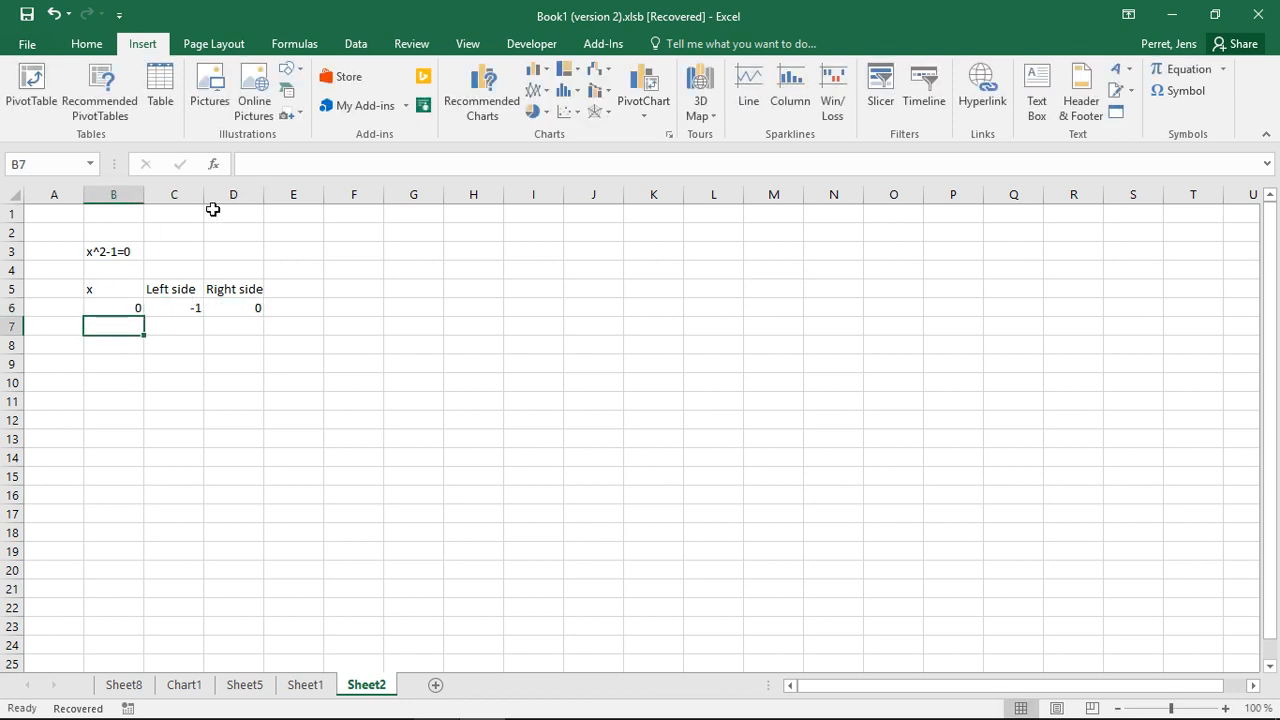
Move the Right side header and value one column over to E5:E6 and put a centered = sign in D6
left_click_drag(233, 290, 279, 323)
left_click(214, 303)
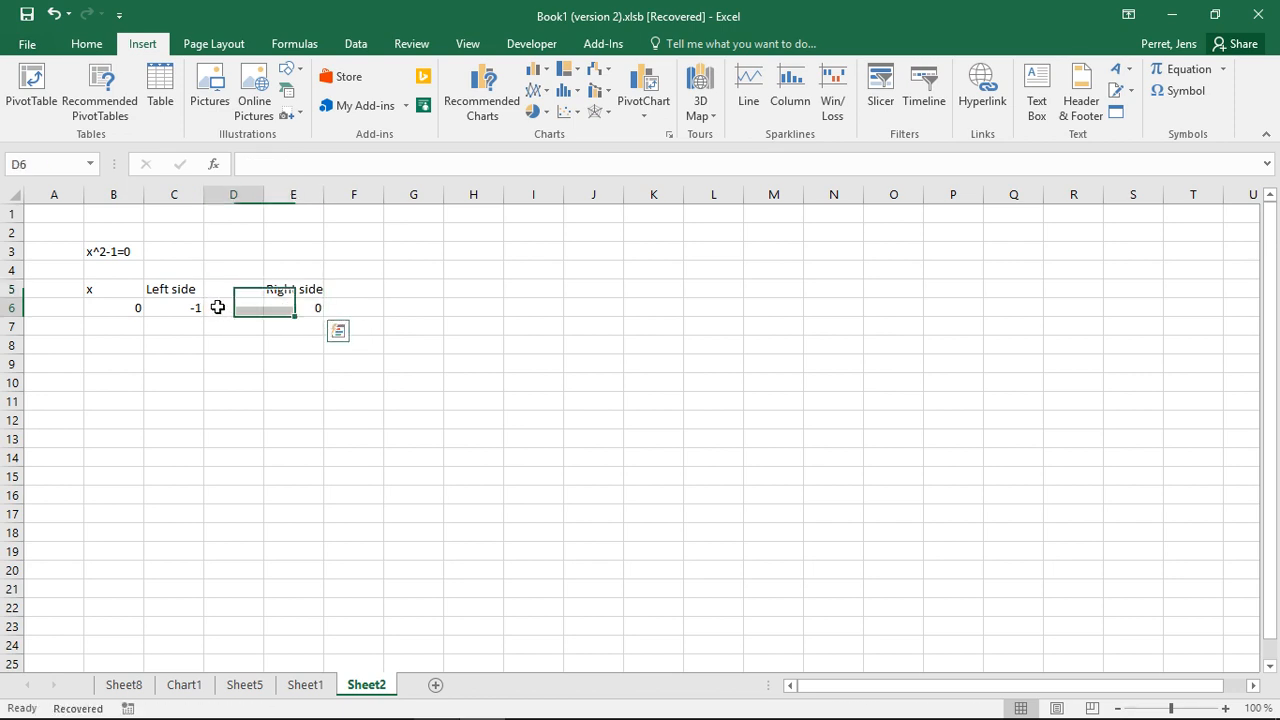
type("=")
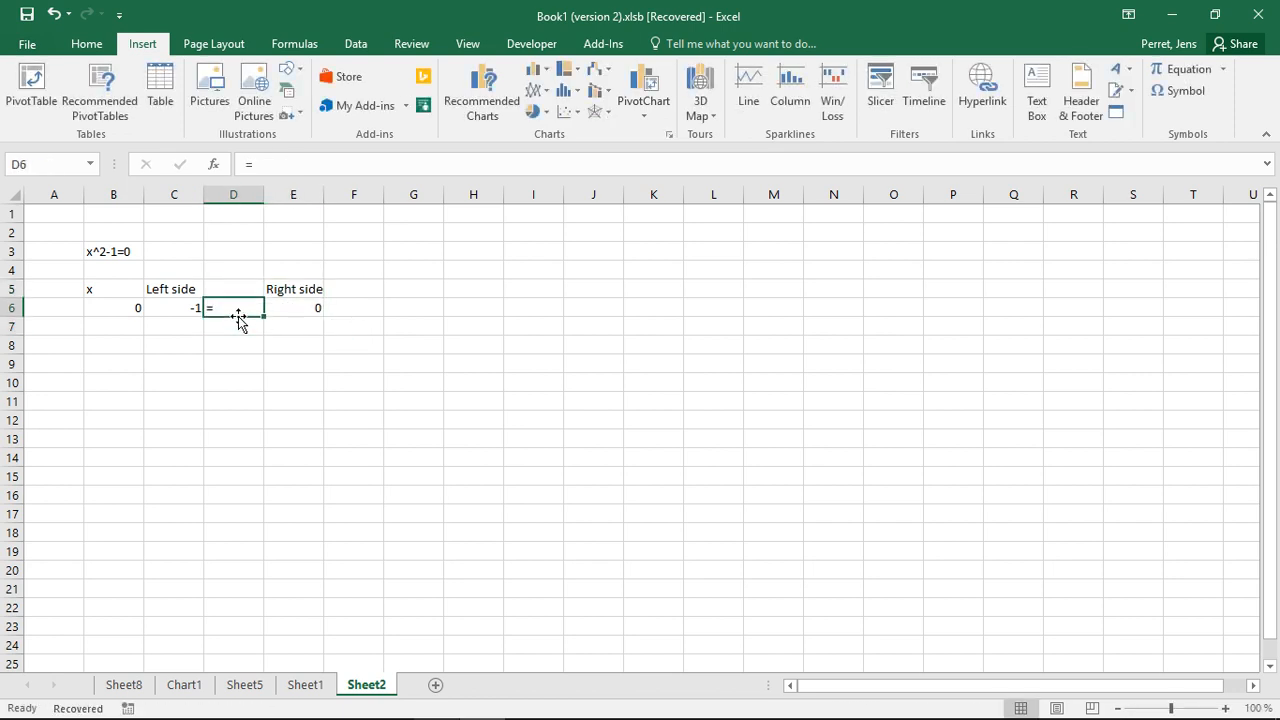
left_click(86, 43)
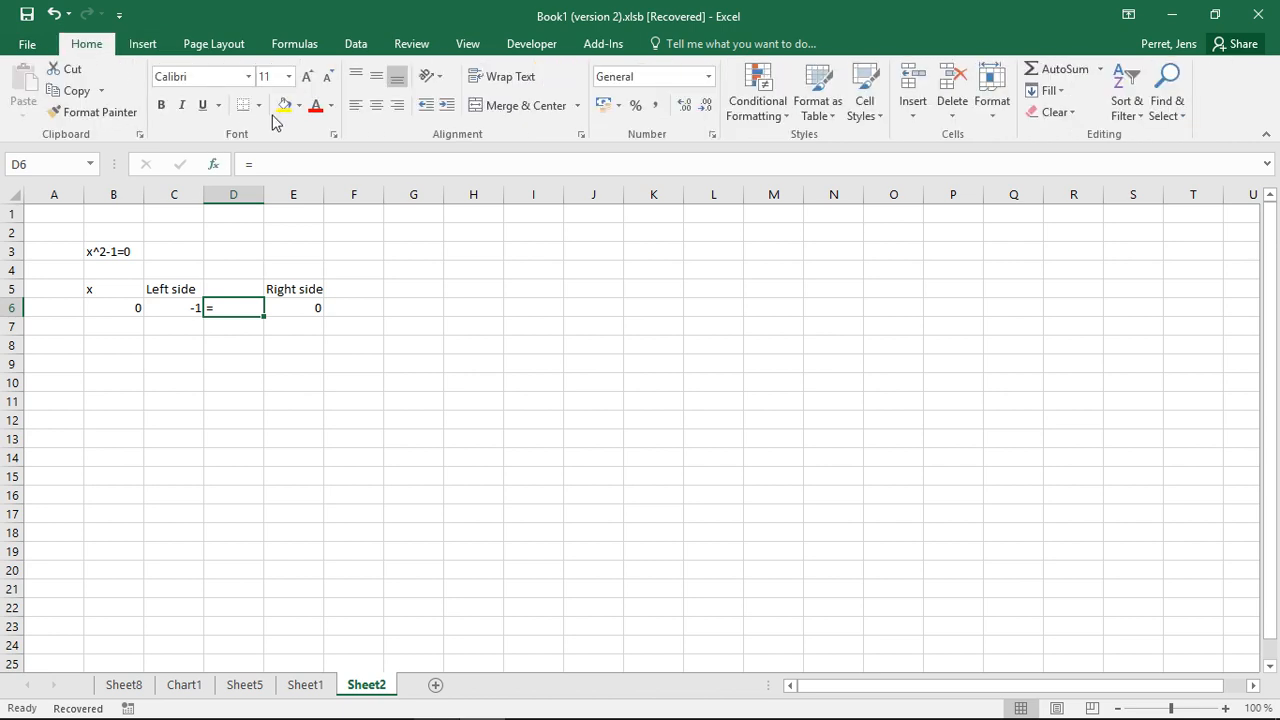
left_click(376, 104)
Run Goal Seek to set cell C6 to value 0 by changing cell B6
left_click(104, 308)
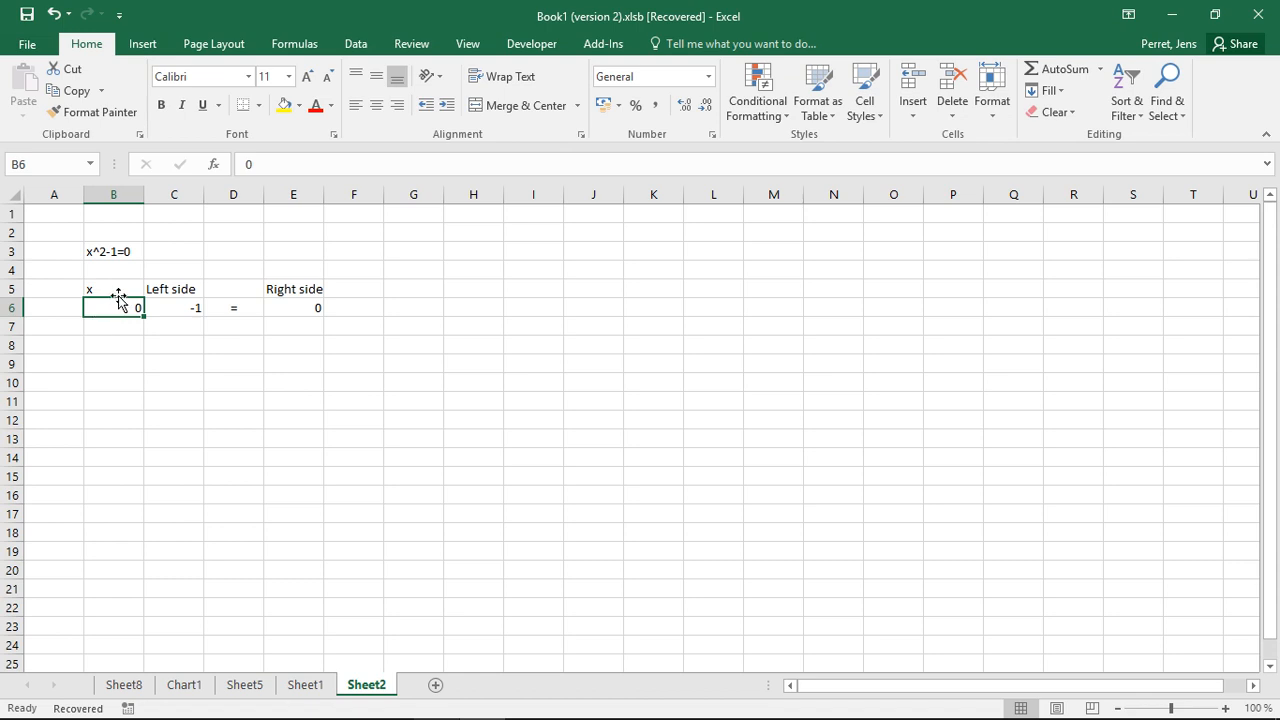
left_click(370, 53)
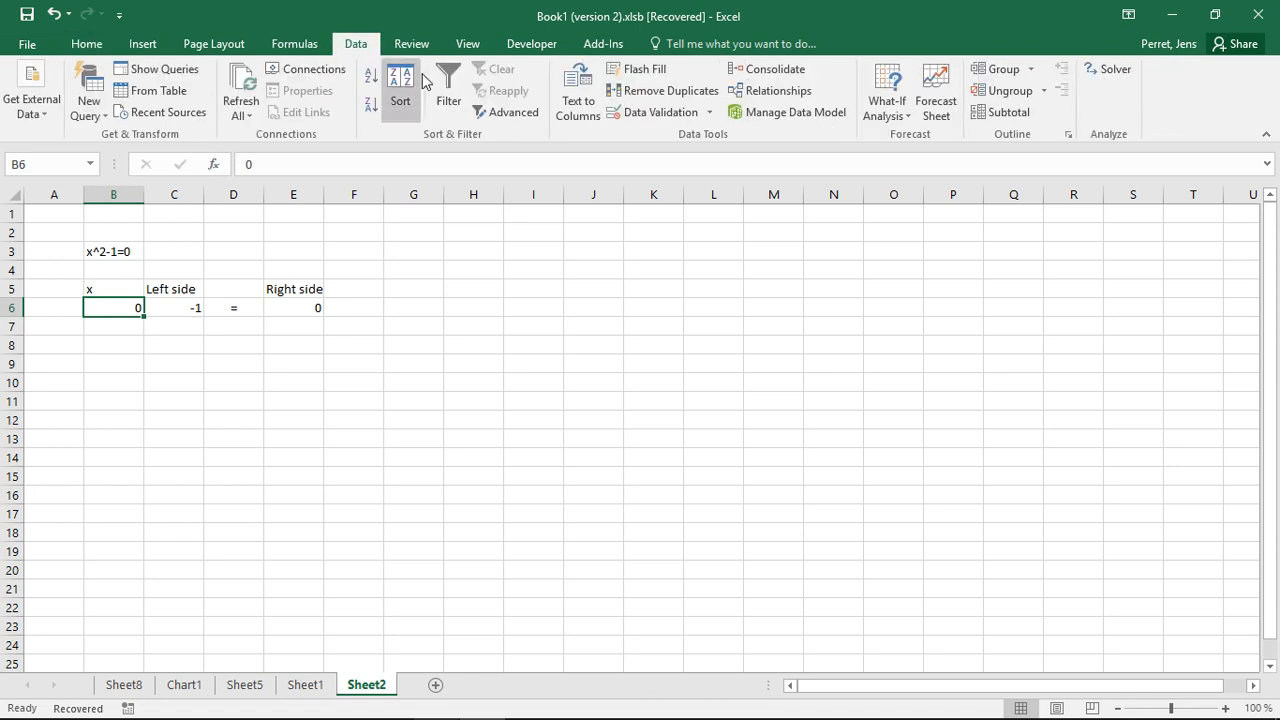
left_click(873, 118)
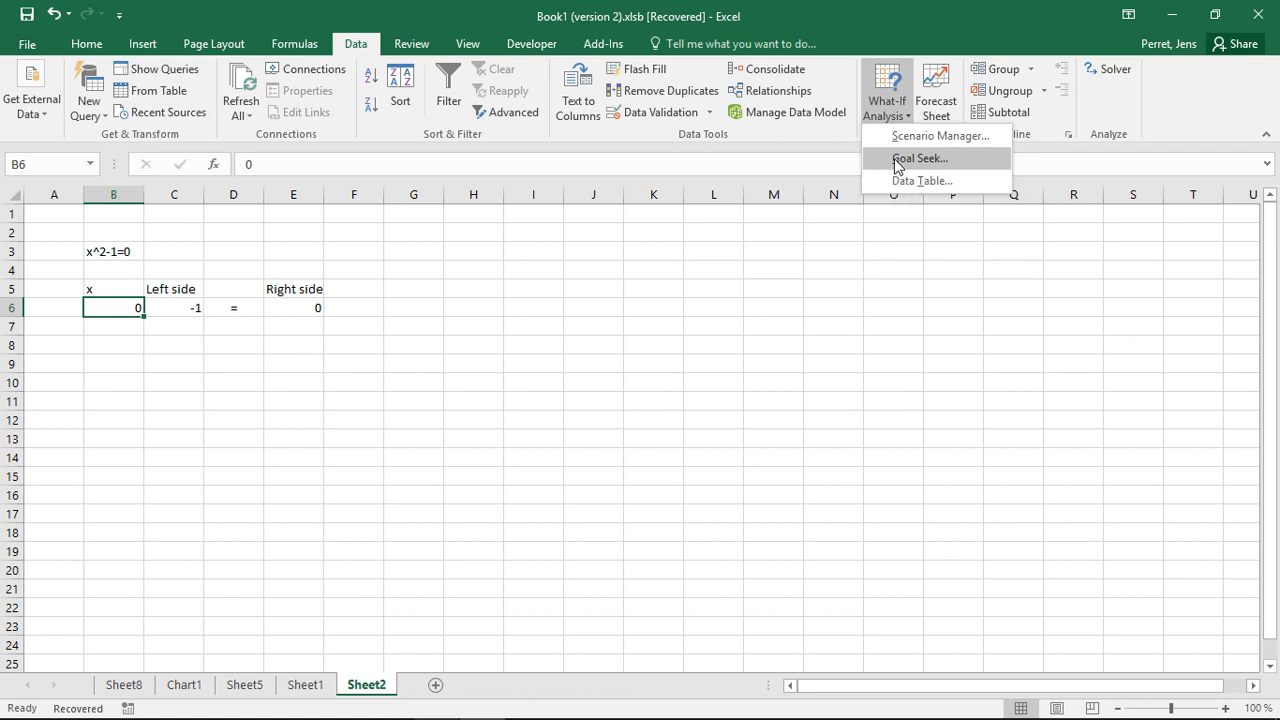
left_click(897, 160)
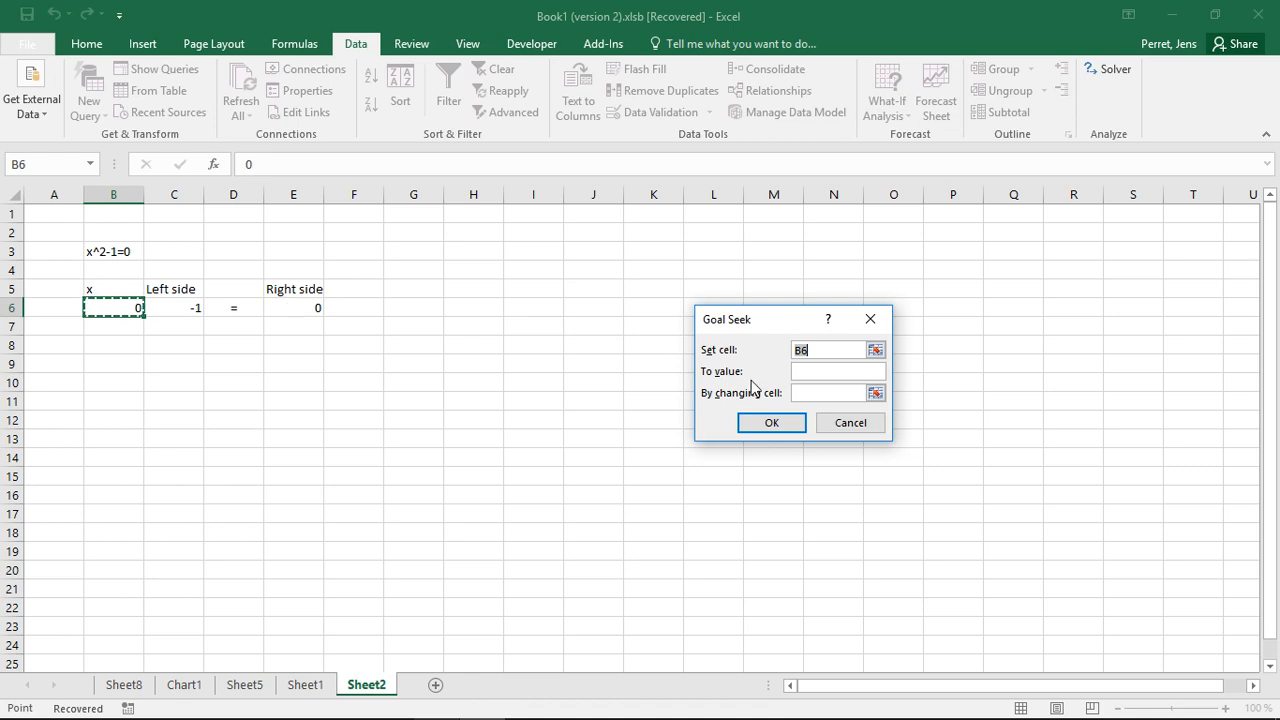
left_click(806, 369)
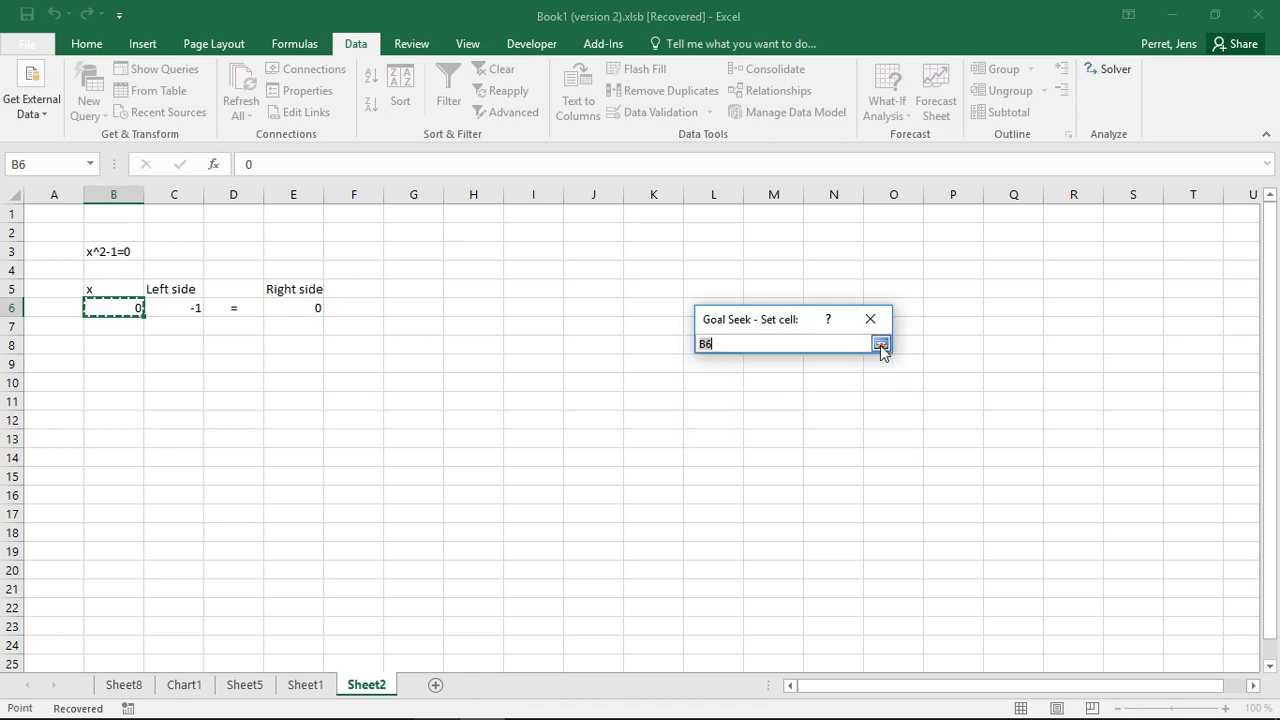
left_click(877, 349)
left_click(190, 307)
left_click(880, 343)
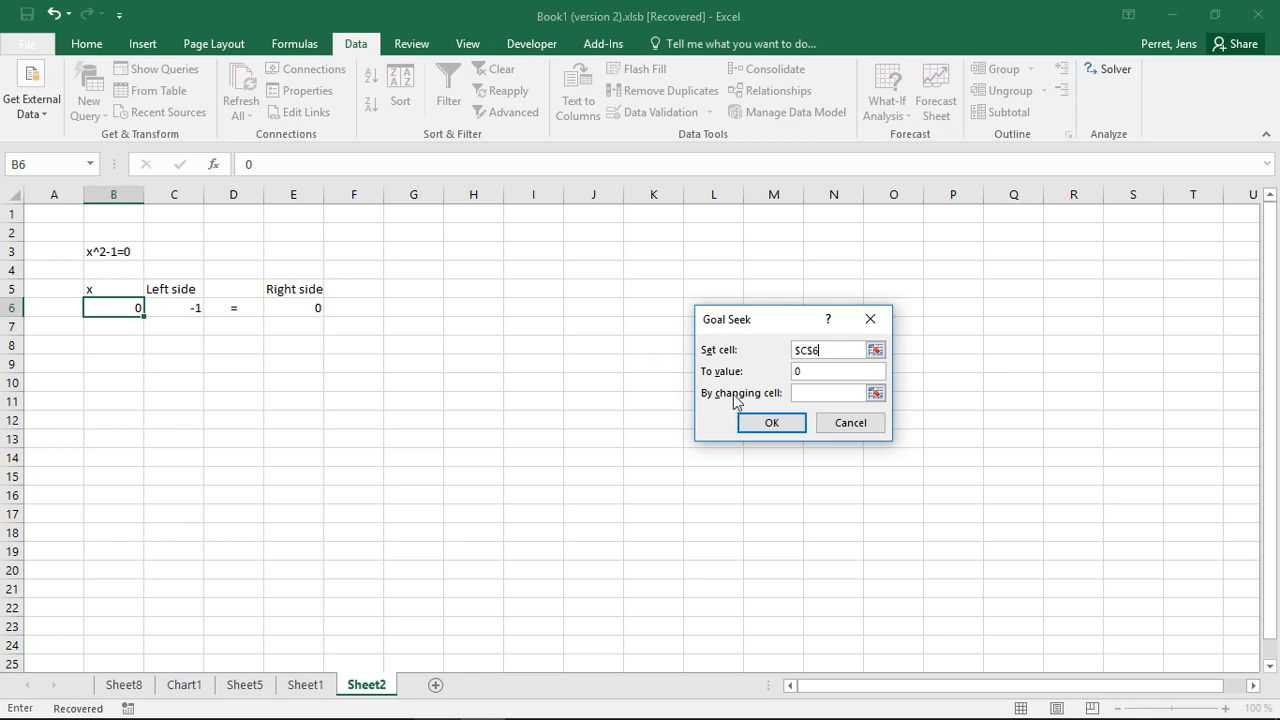
left_click(810, 393)
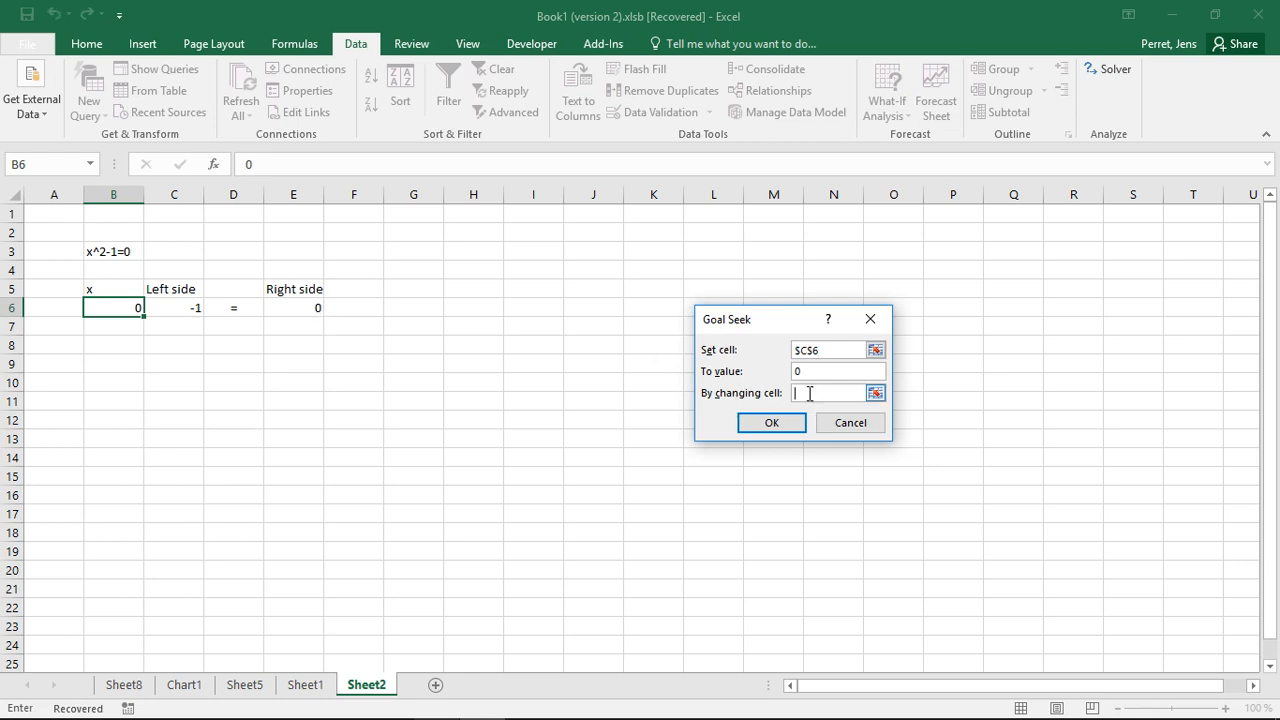
left_click(132, 310)
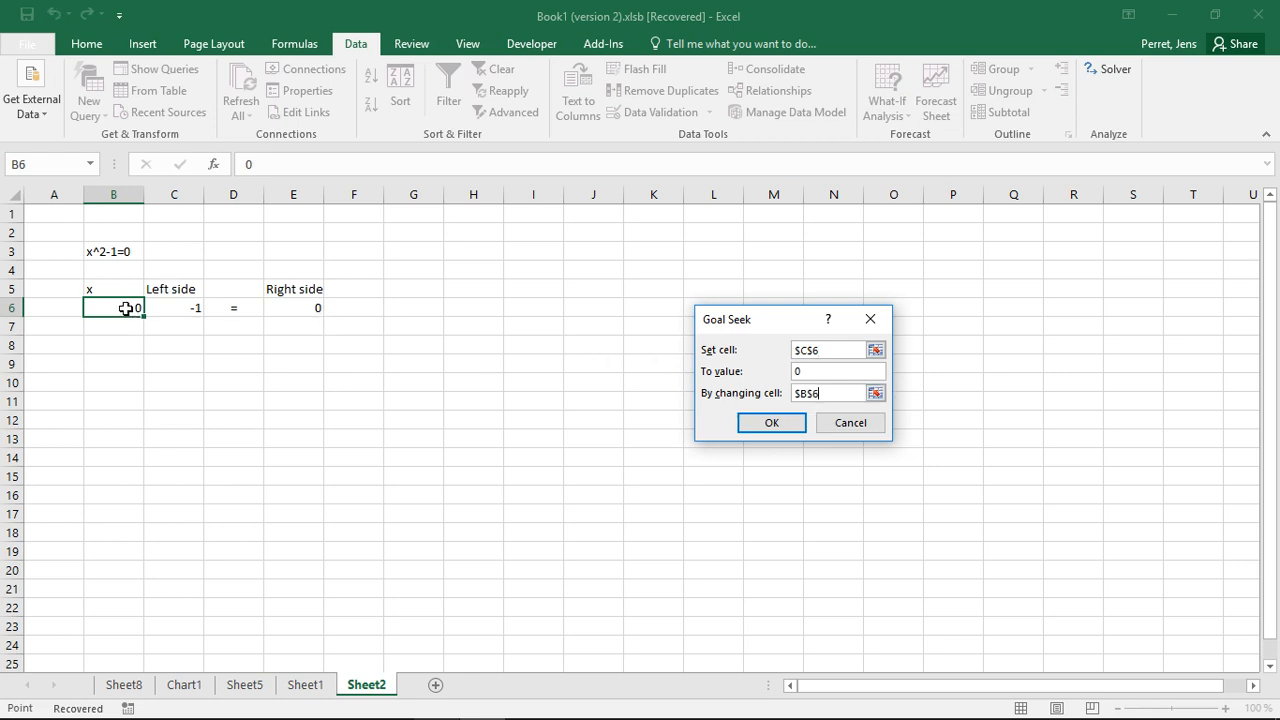
left_click(771, 423)
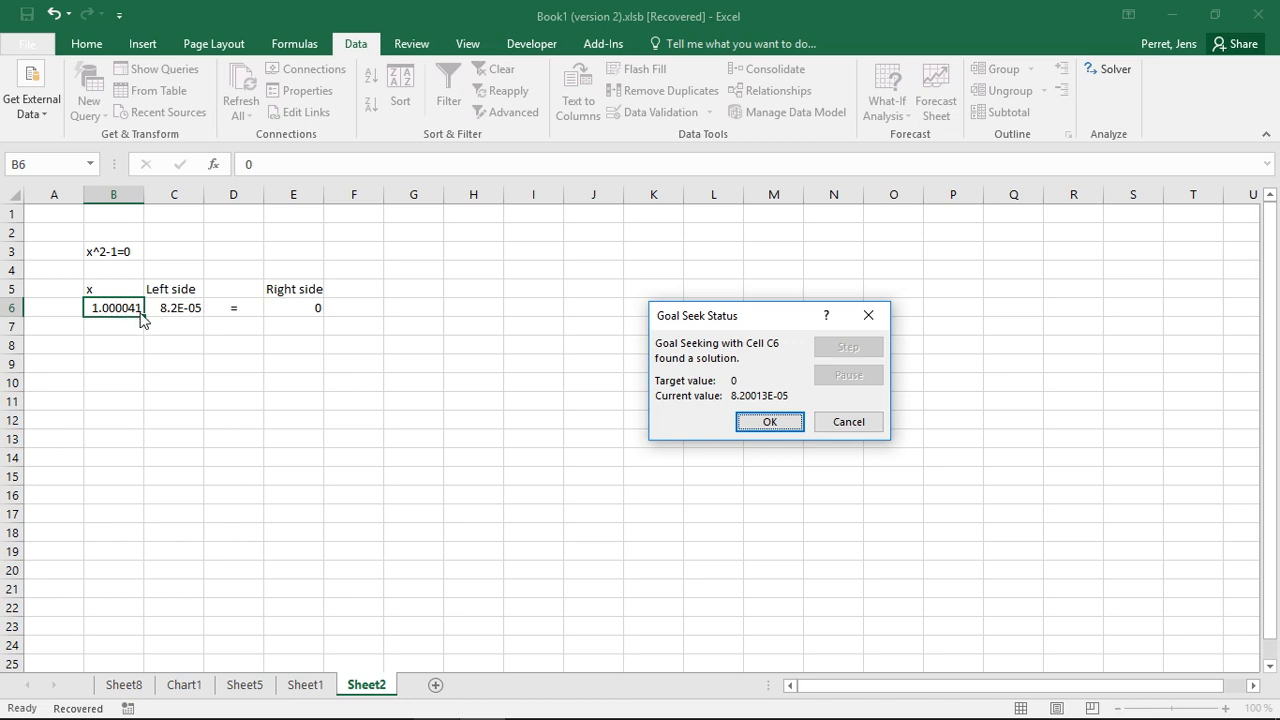
Accept the Goal Seek result and enter -2 as the new starting x value in B6
left_click(798, 423)
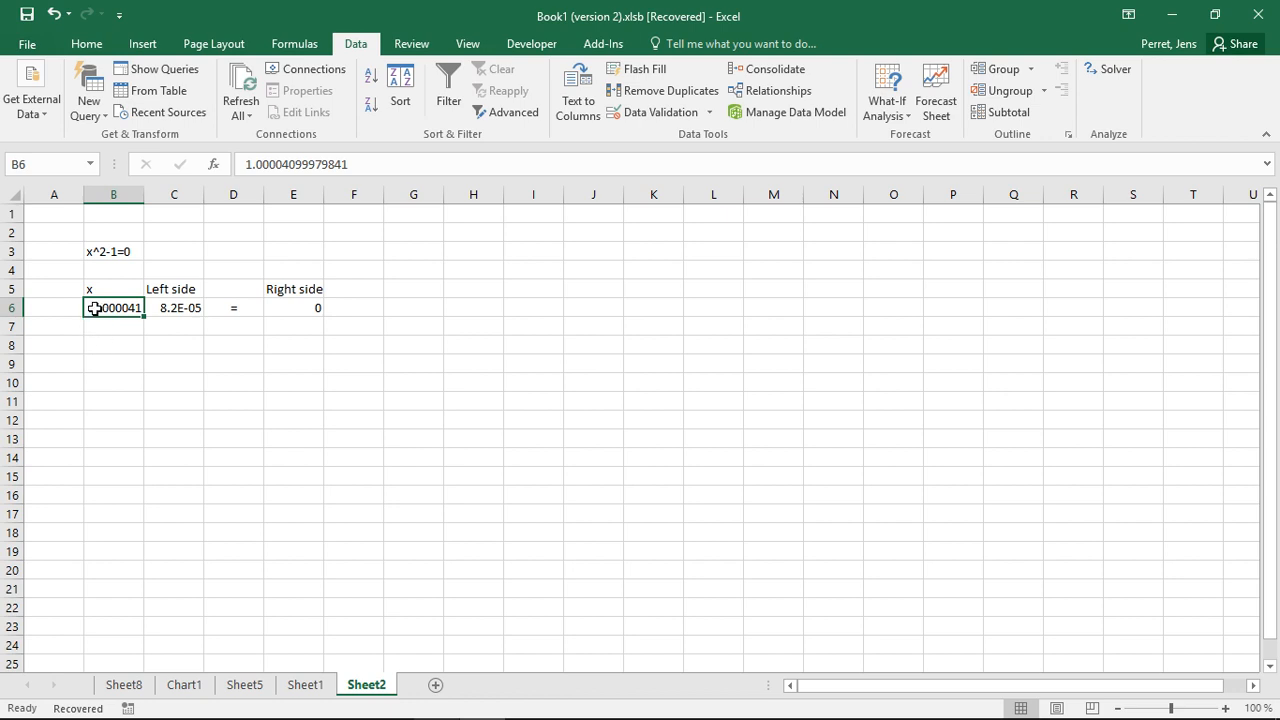
type("-2")
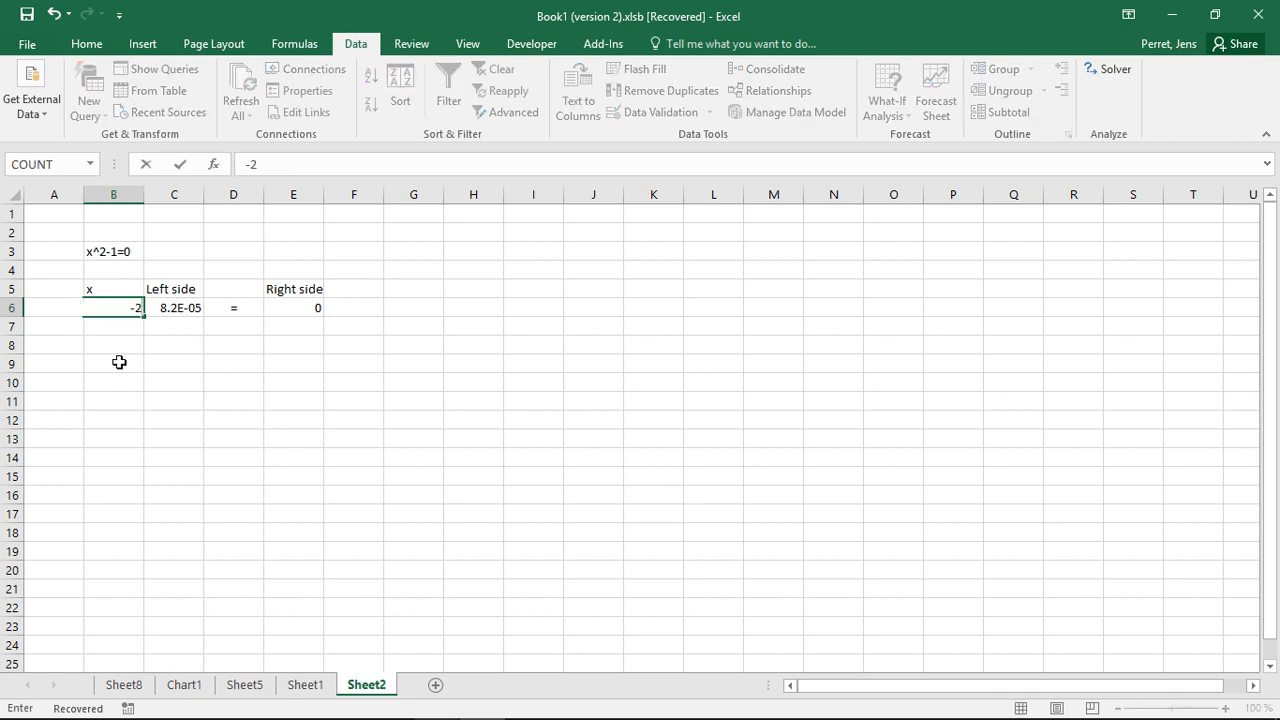
key("Return")
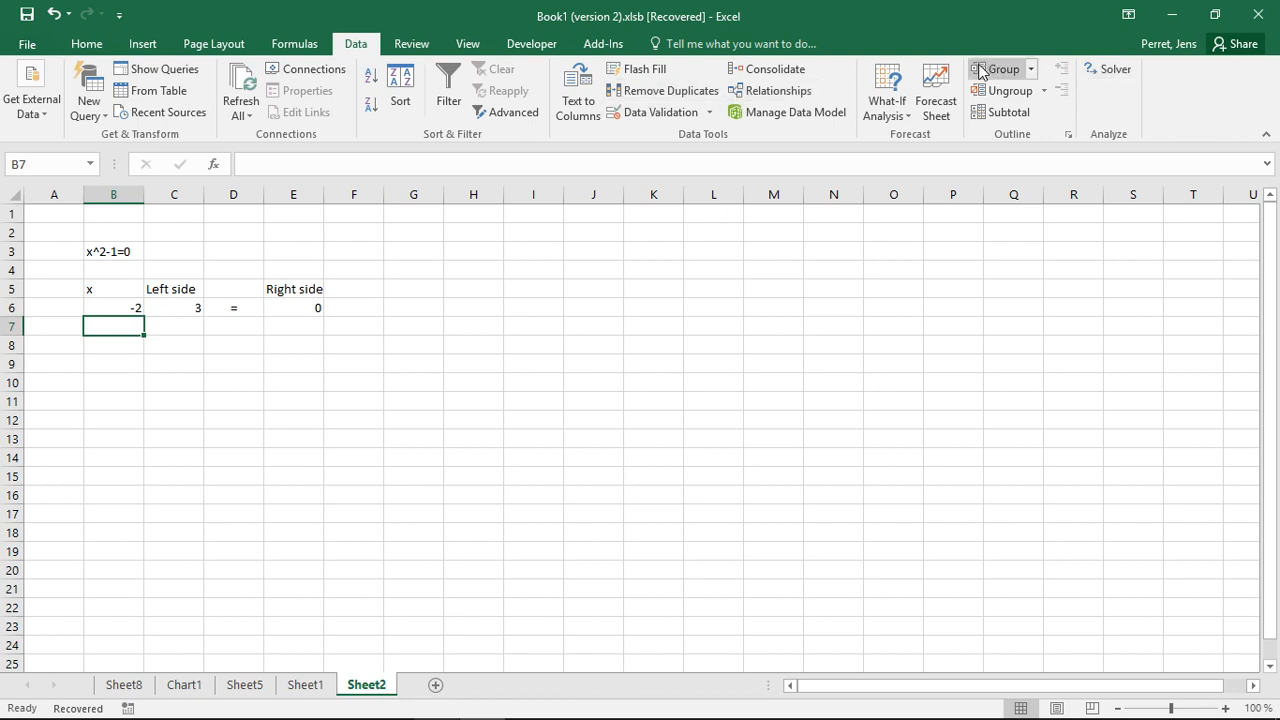
Run Goal Seek again to set cell C6 to value 0 by changing cell B6, then inspect B6 and C6
left_click(887, 105)
left_click(910, 150)
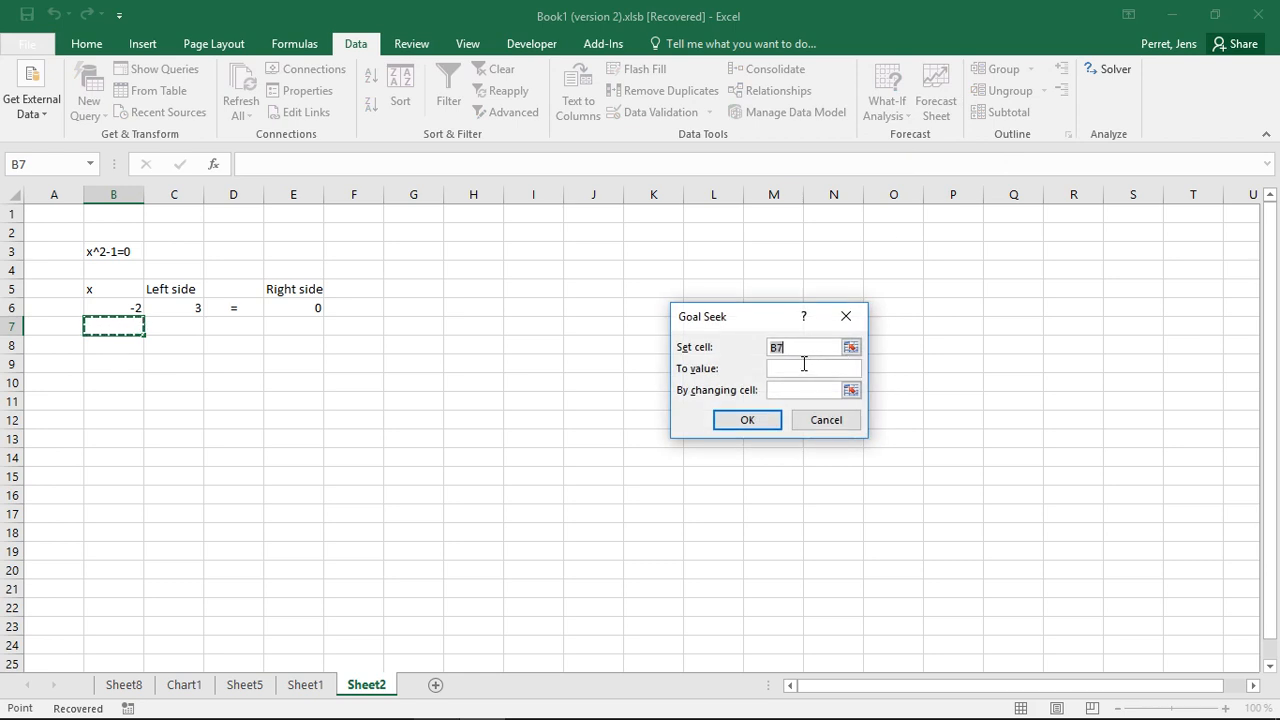
left_click(190, 307)
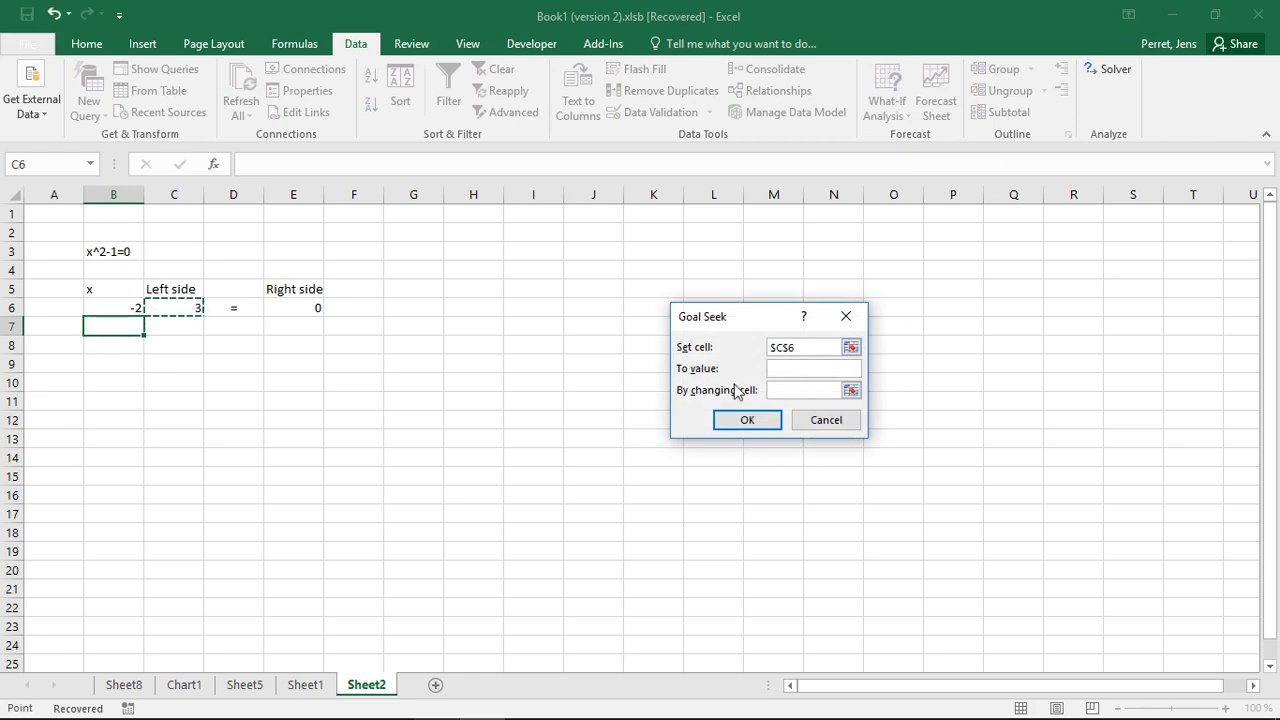
left_click(780, 366)
type("0")
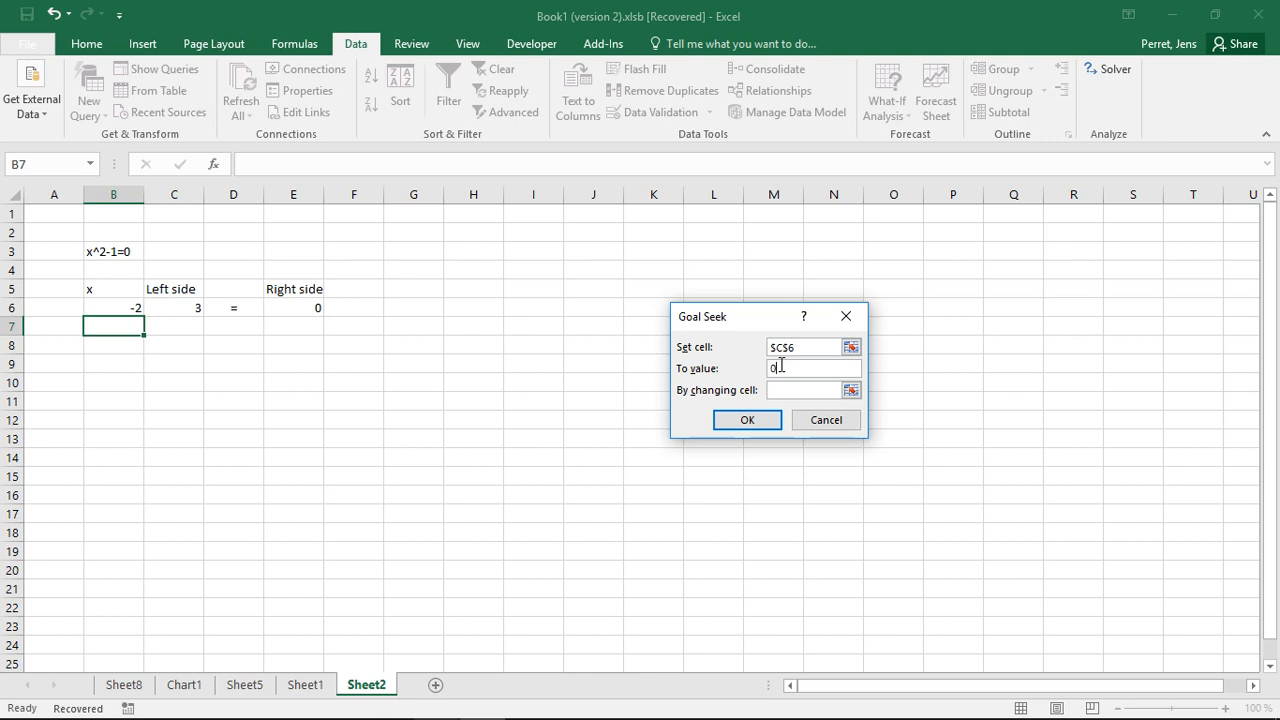
left_click(790, 390)
left_click(110, 307)
left_click(762, 423)
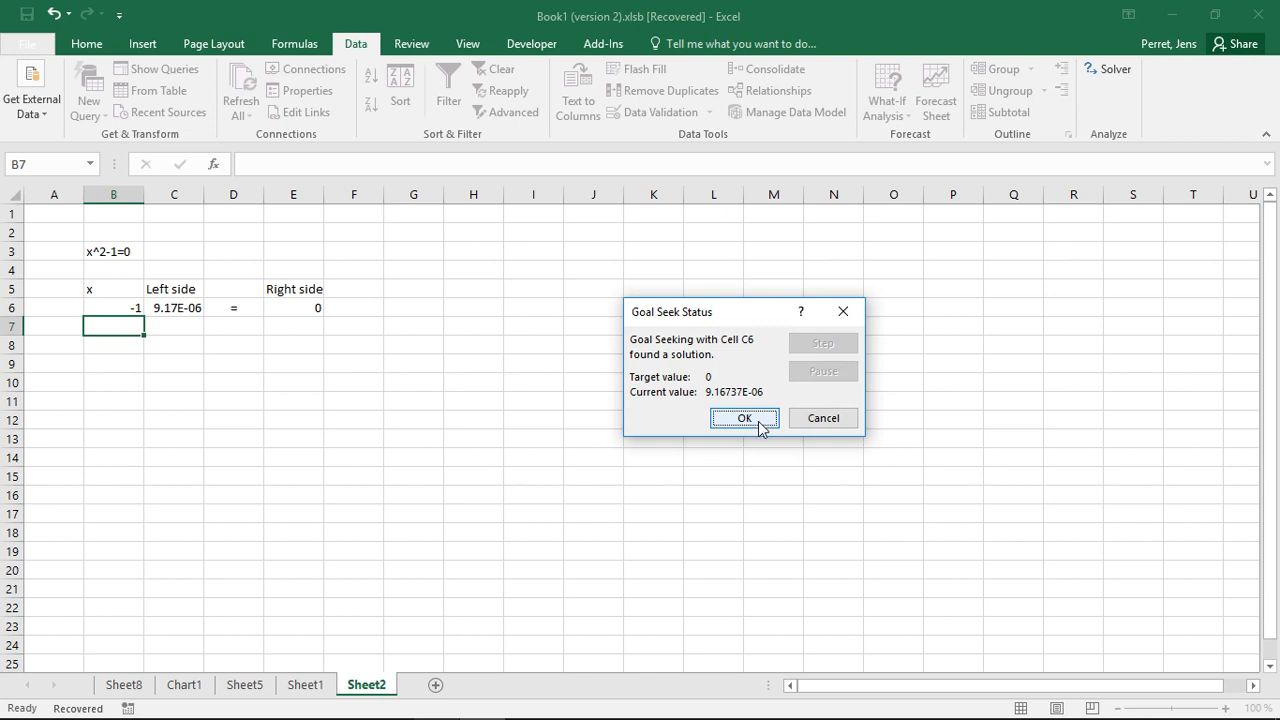
left_click(745, 418)
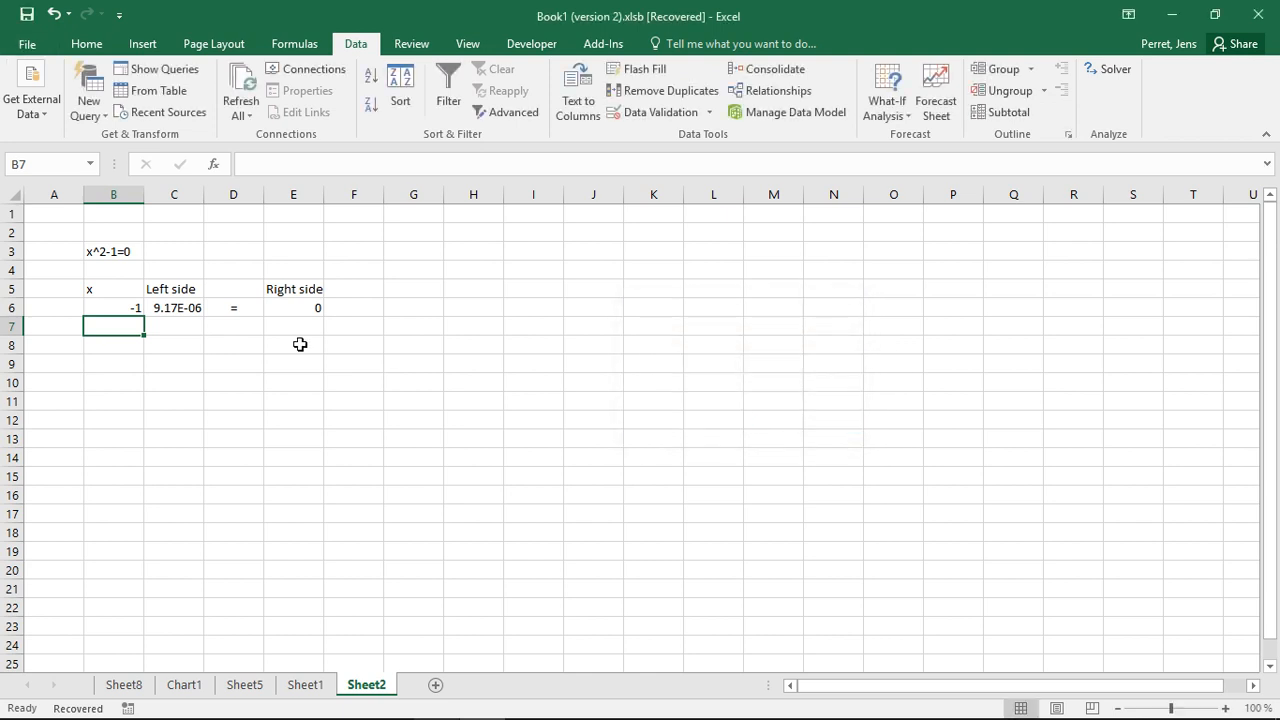
left_click(88, 307)
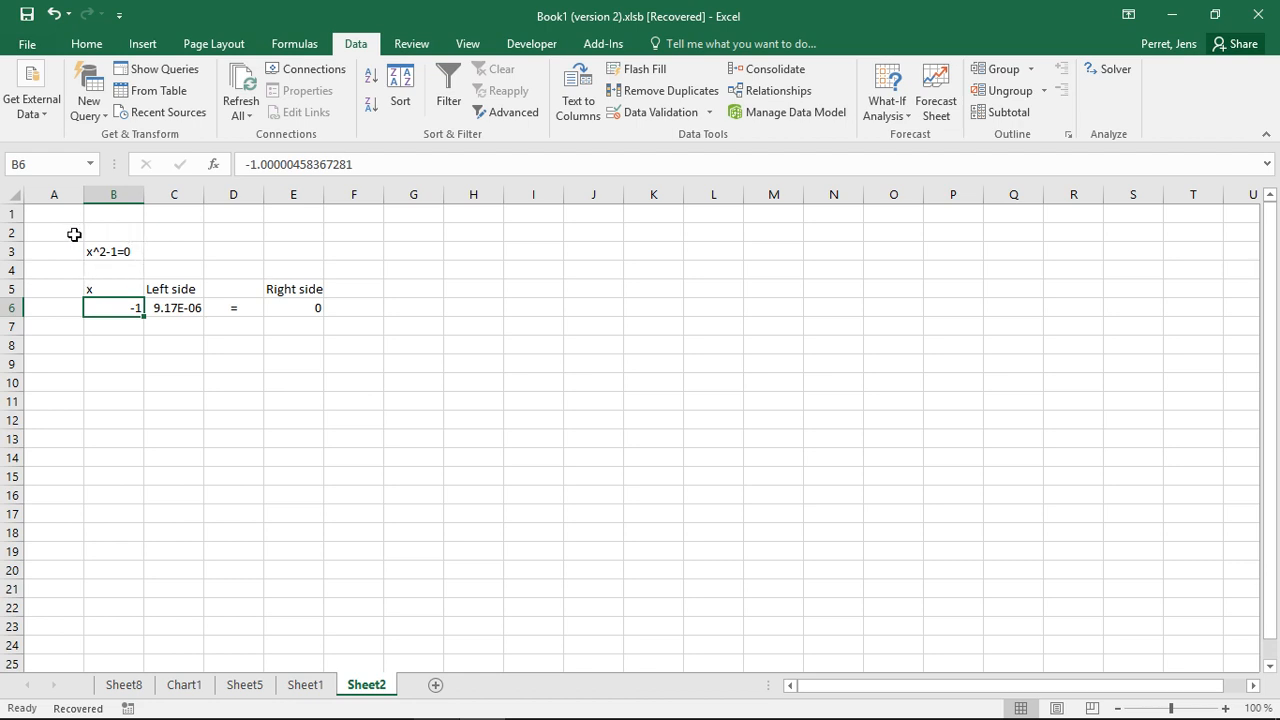
left_click(200, 303)
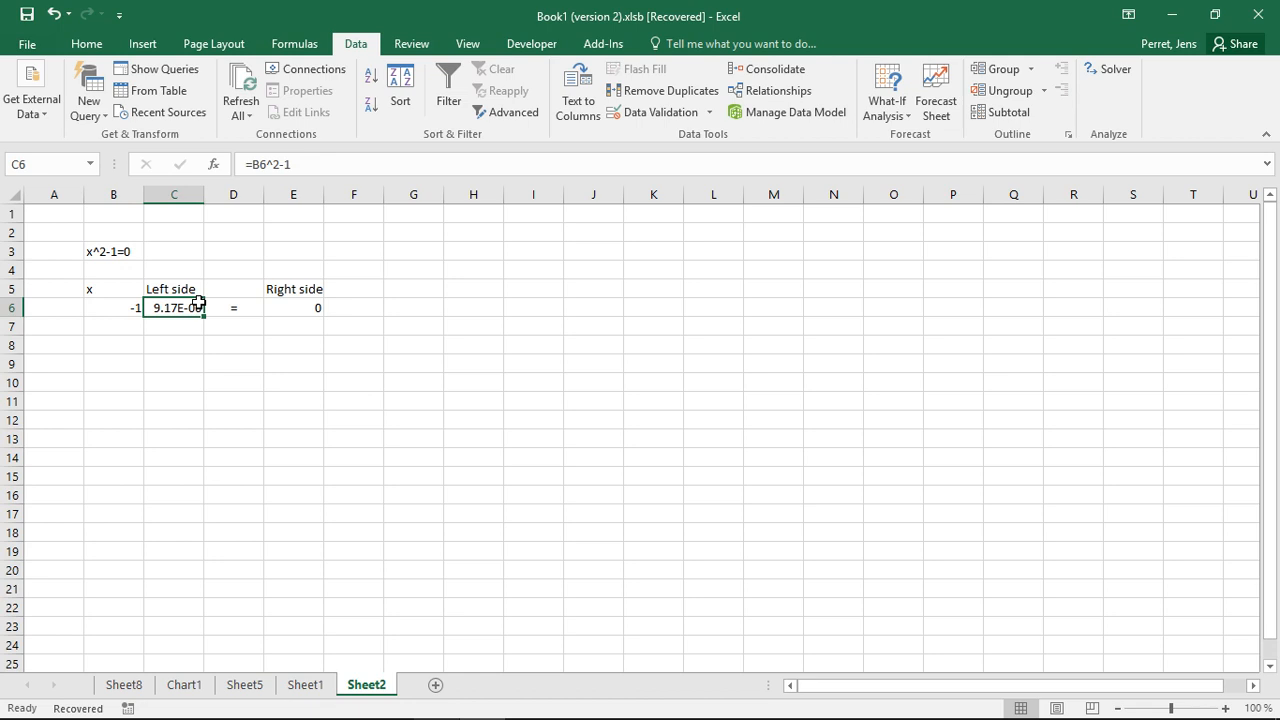